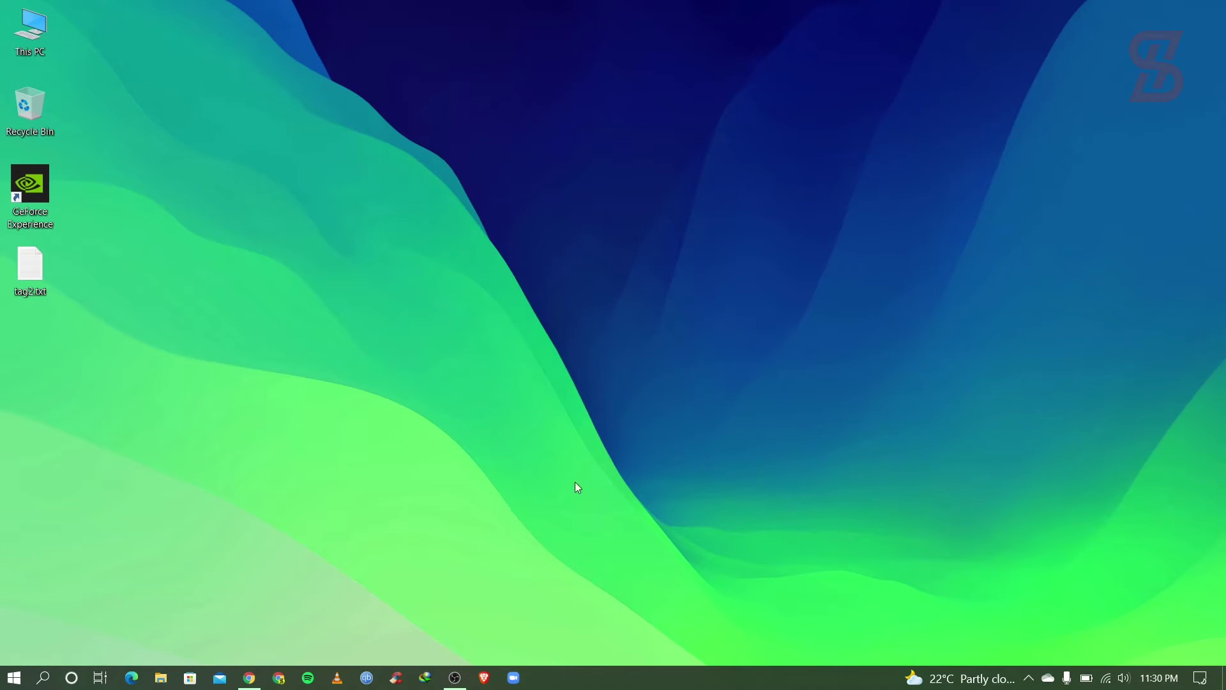
- Restore Chrome showing the 'jetbrains' Google results and select the query text
left_click(250, 677)
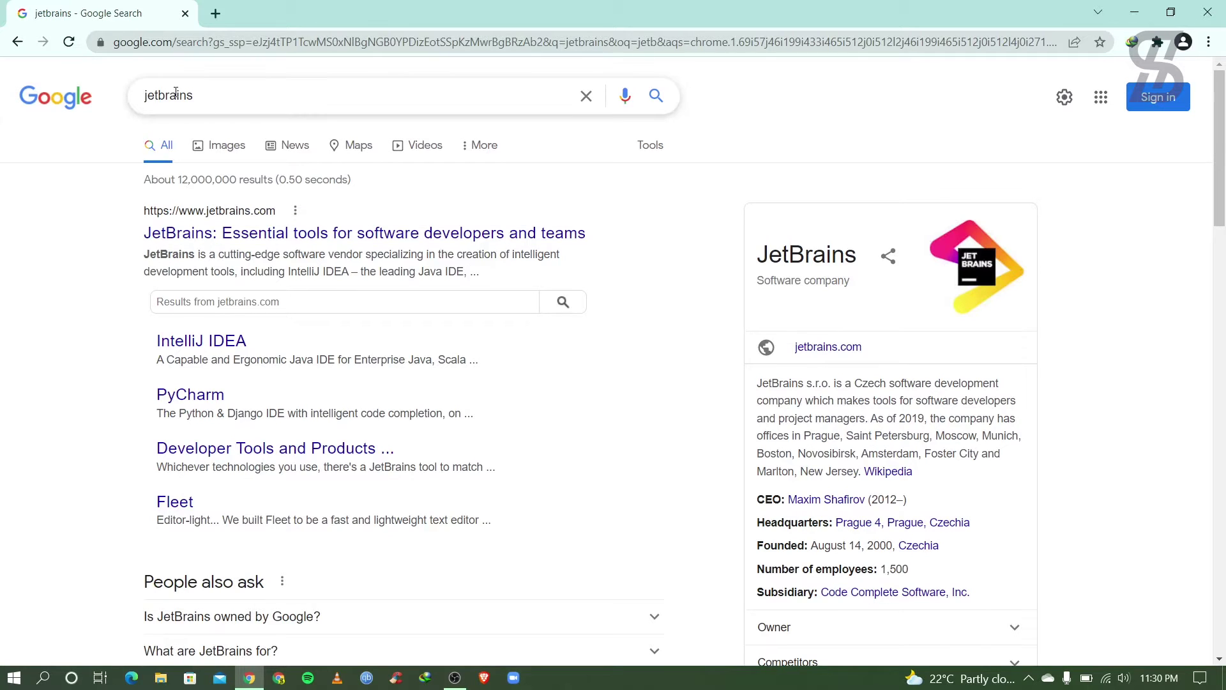
left_click_drag(204, 102, 126, 99)
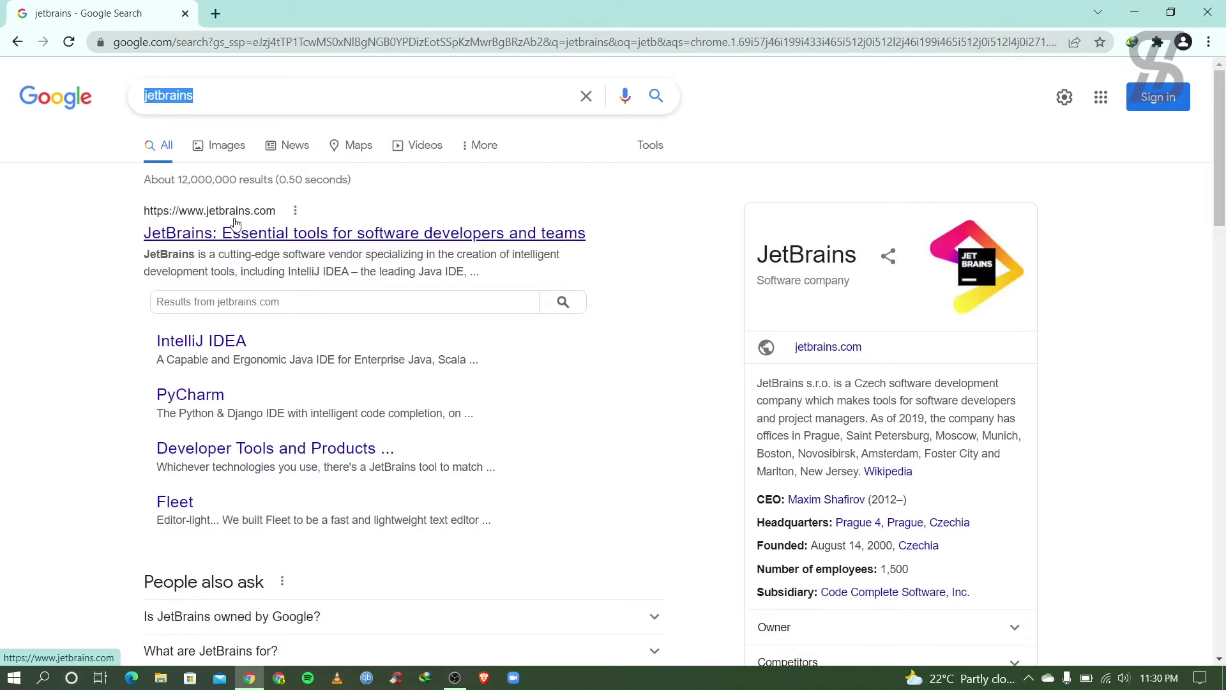
- Open jetbrains.com from the results, dismiss the cookie notice, and reveal the Learning Tools menu
left_click(279, 238)
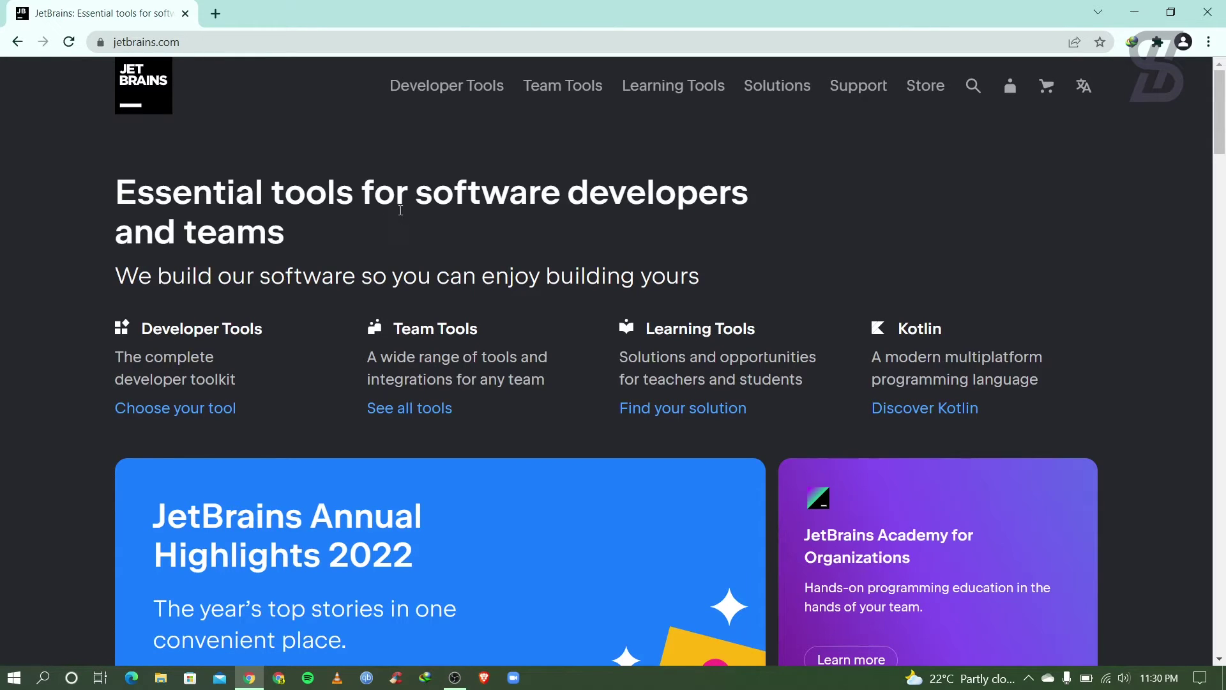
left_click(858, 409)
mouse_move(671, 96)
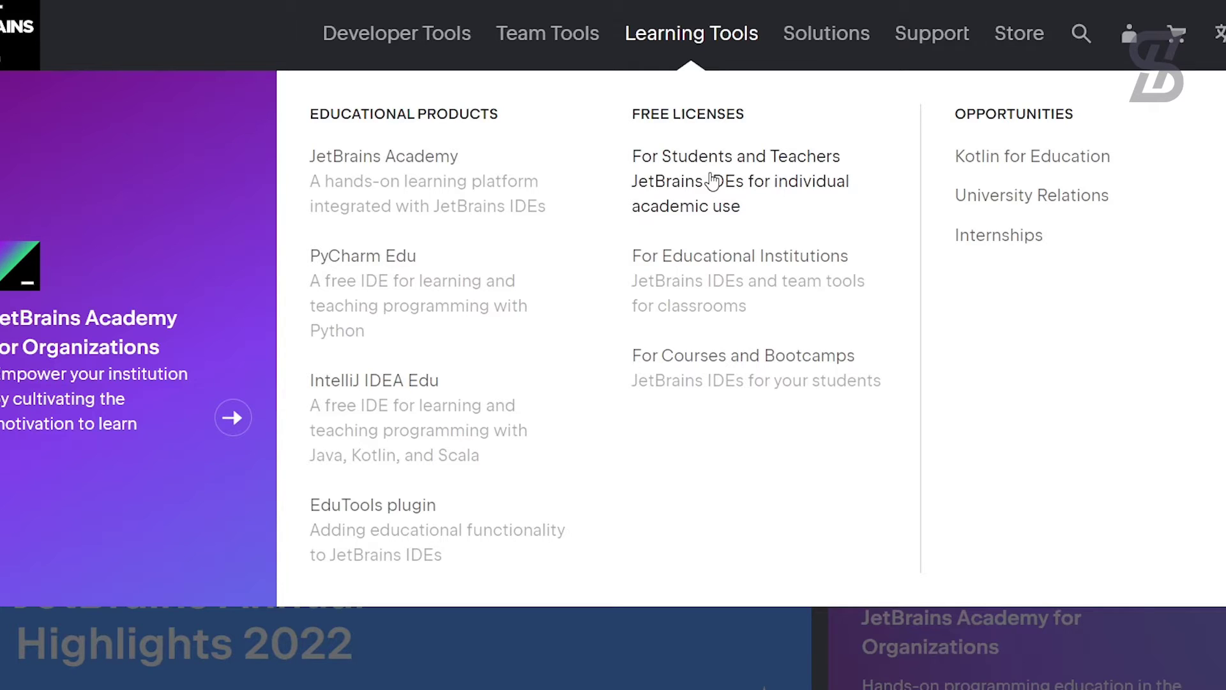
- Open the free licences for students and teachers page and scroll through it
left_click(714, 182)
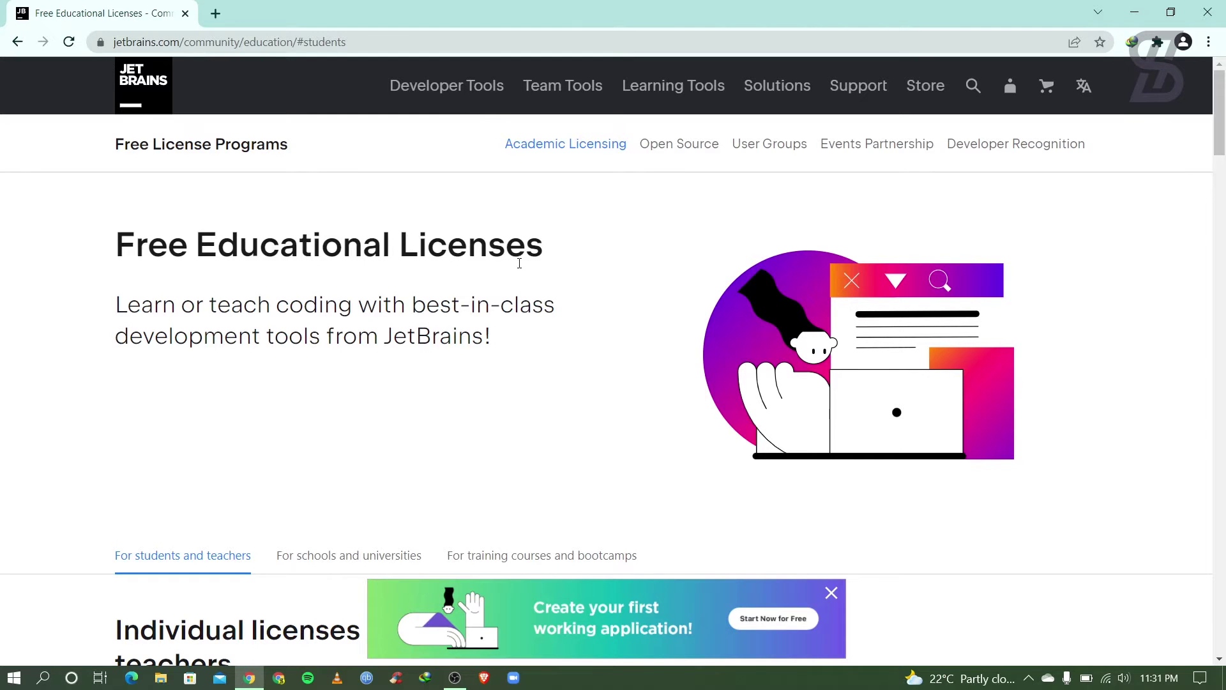
scroll(520, 264, "down", 4)
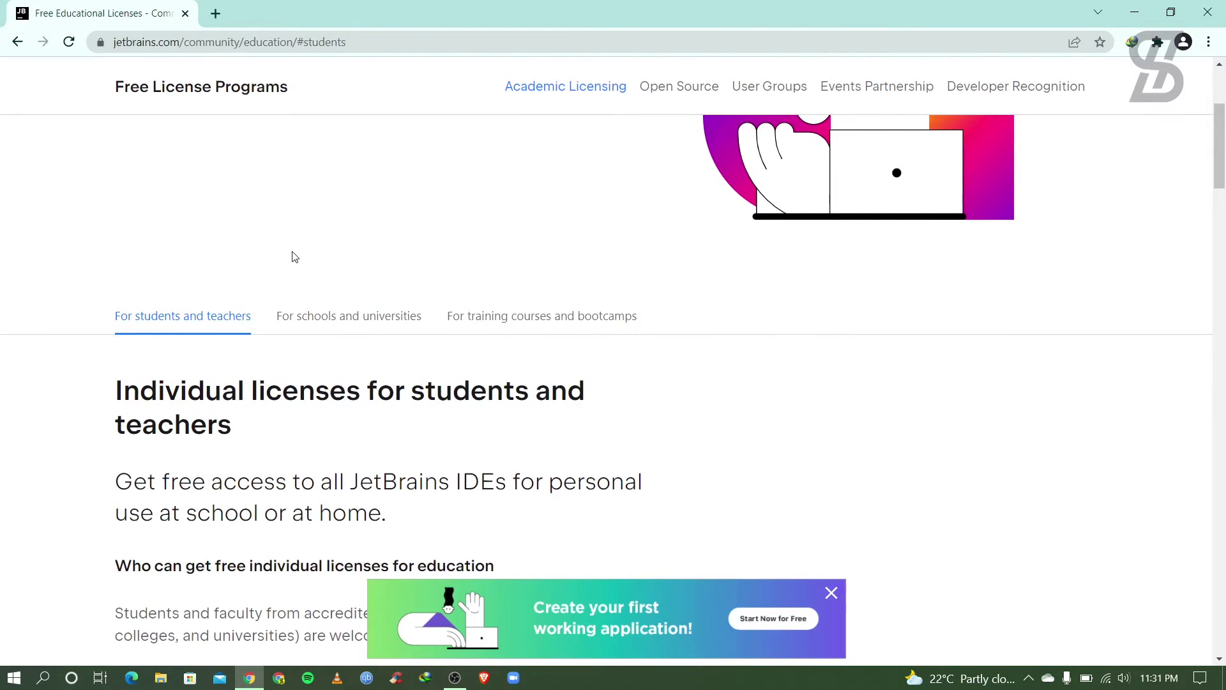
scroll(293, 257, "down", 3)
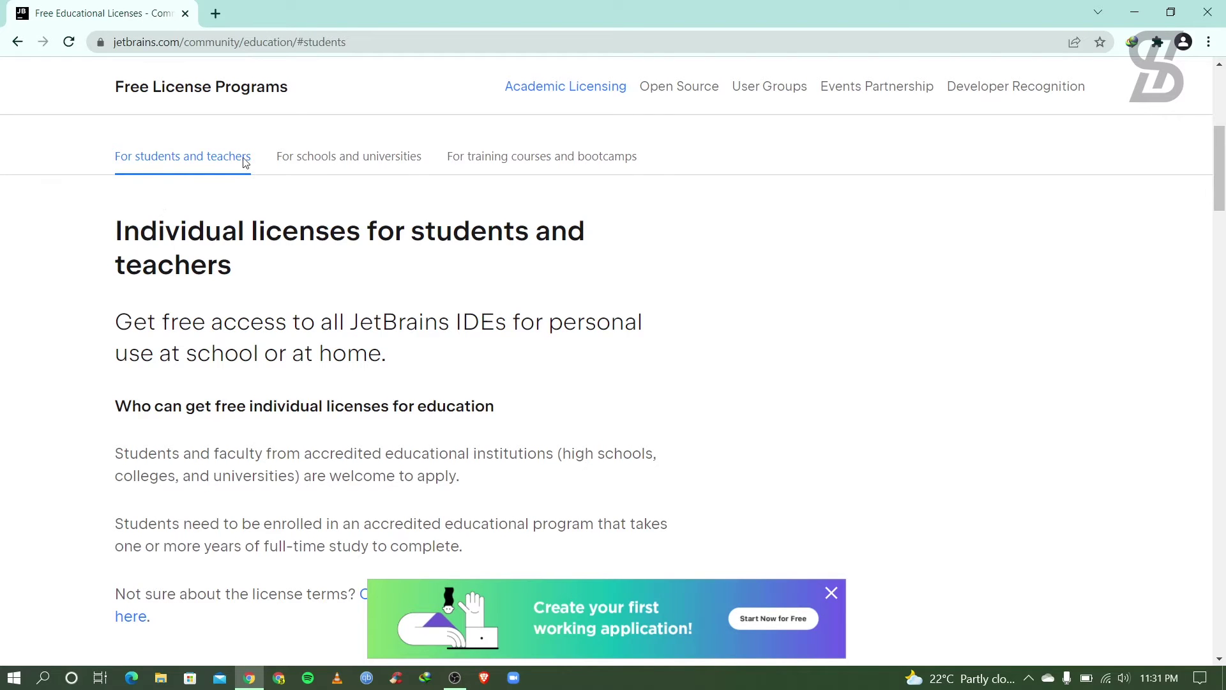
- Browse the schools and universities and the training courses and bootcamps tabs, then return to students and teachers
left_click(383, 171)
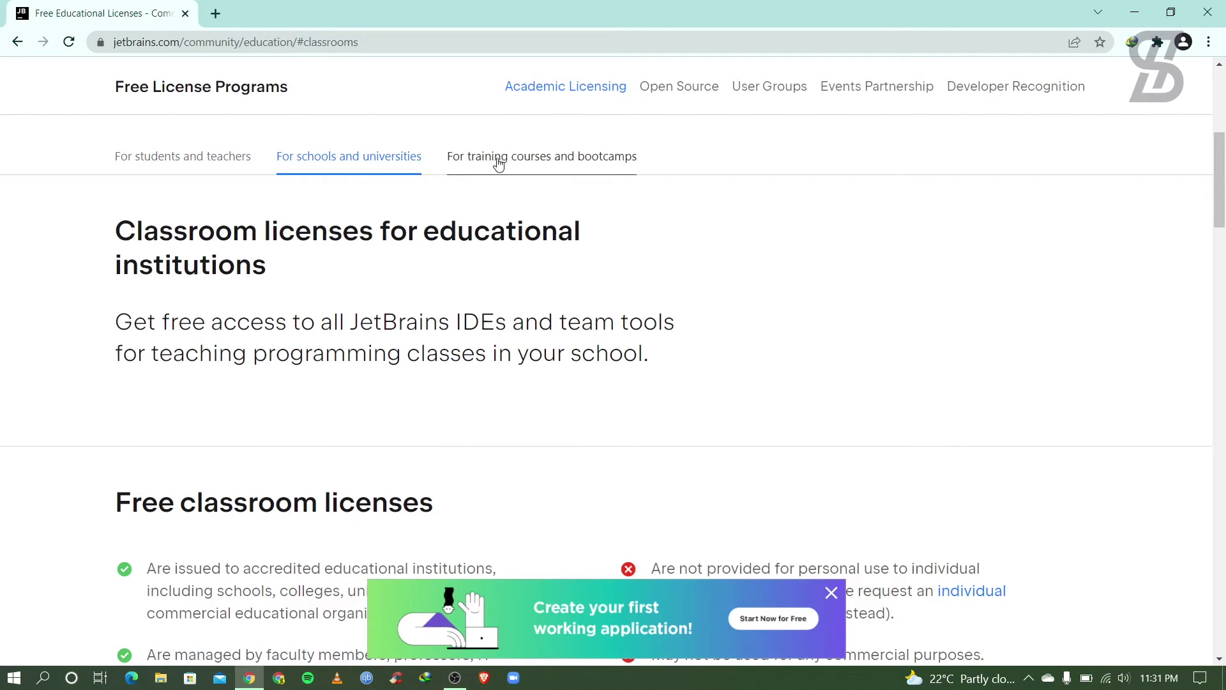
left_click(519, 171)
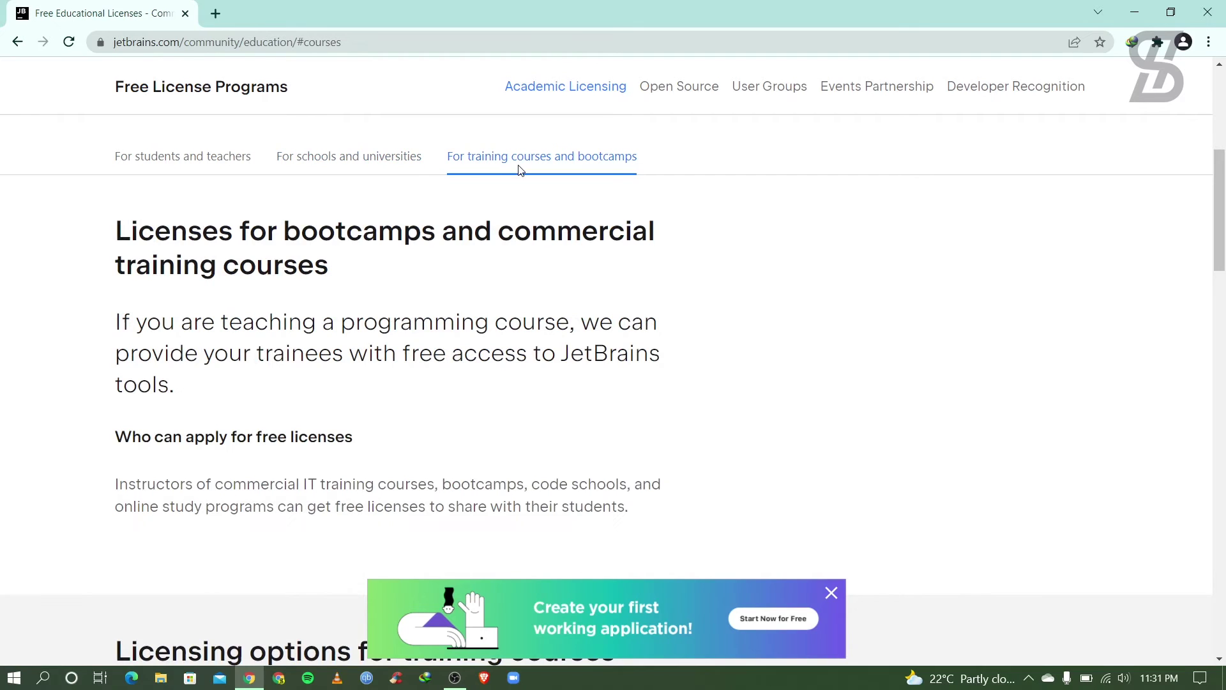
left_click(201, 172)
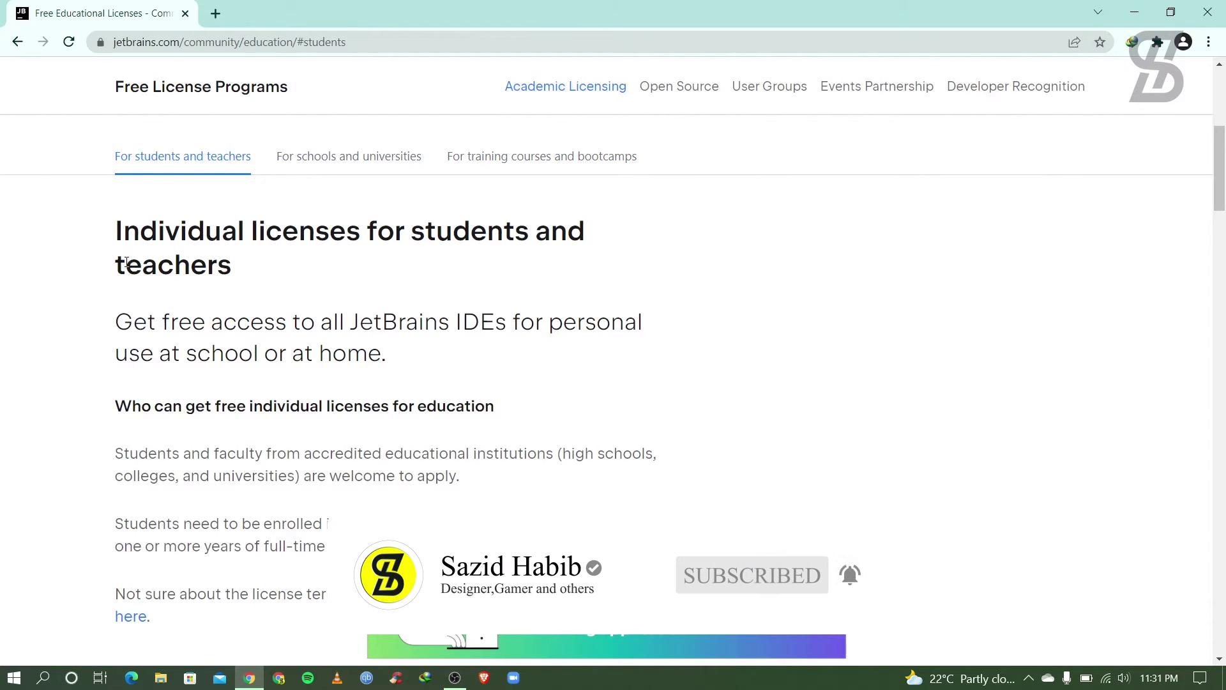
- Review the accredited-institution and full-time study requirements, close the ad banner, and start the application
scroll(125, 261, "down", 2)
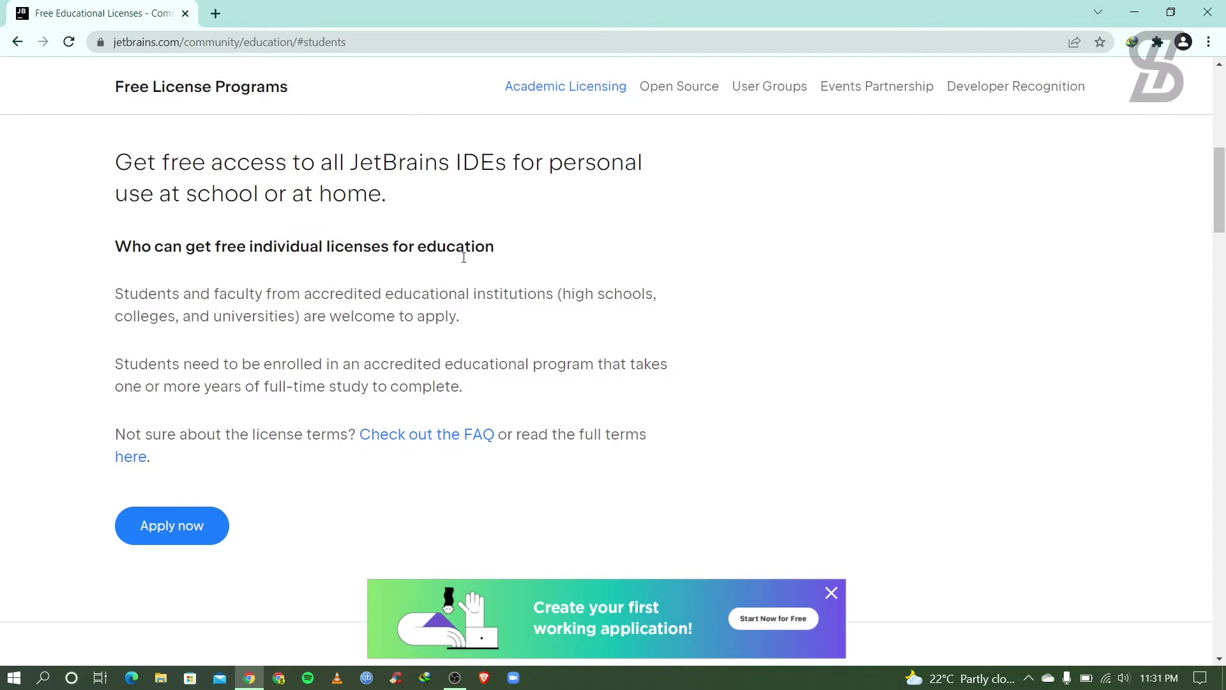
left_click_drag(115, 295, 471, 318)
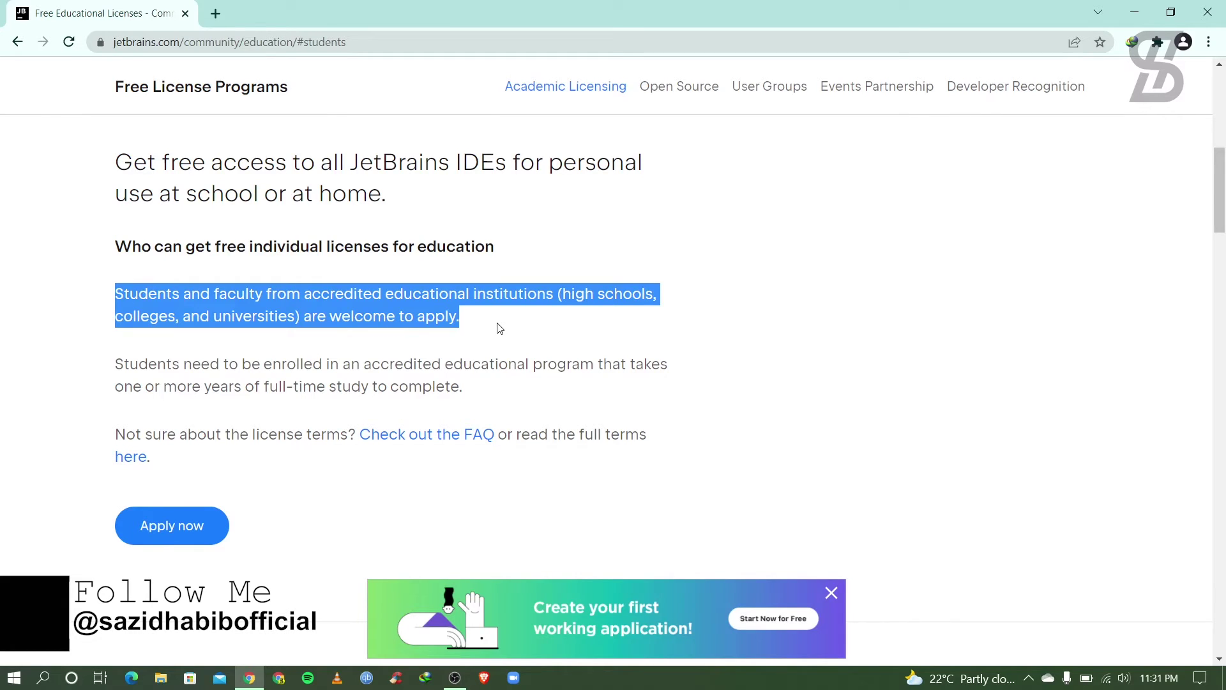
left_click(499, 328)
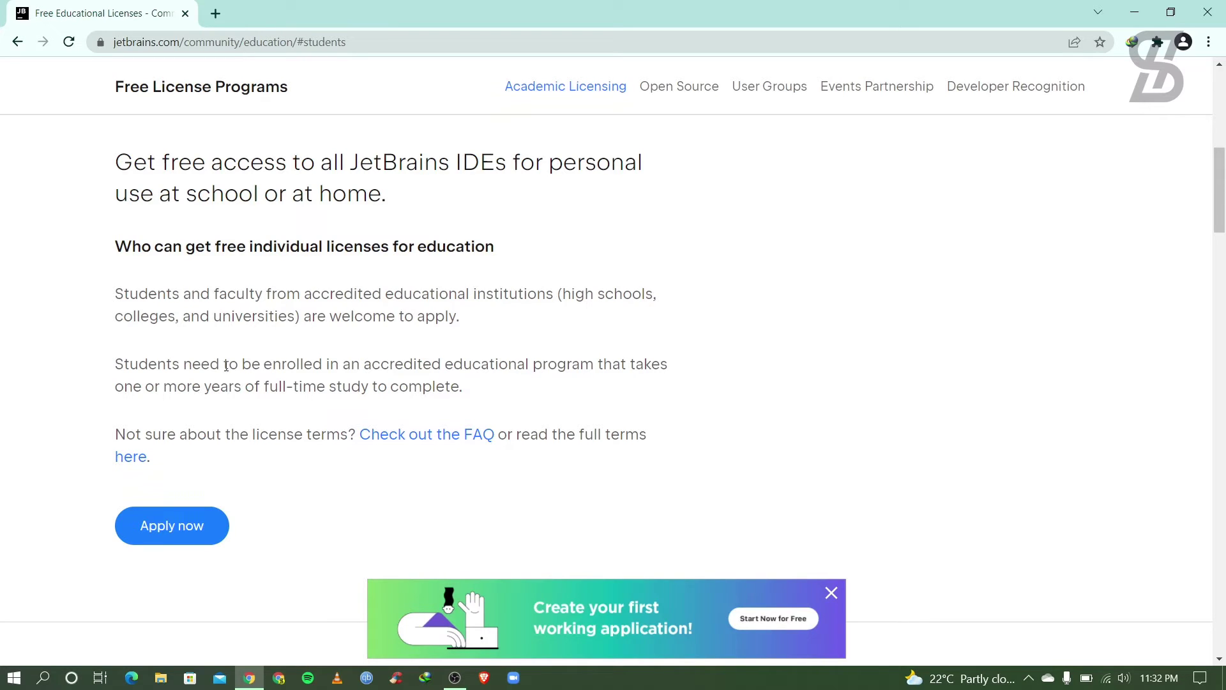
left_click_drag(115, 368, 525, 391)
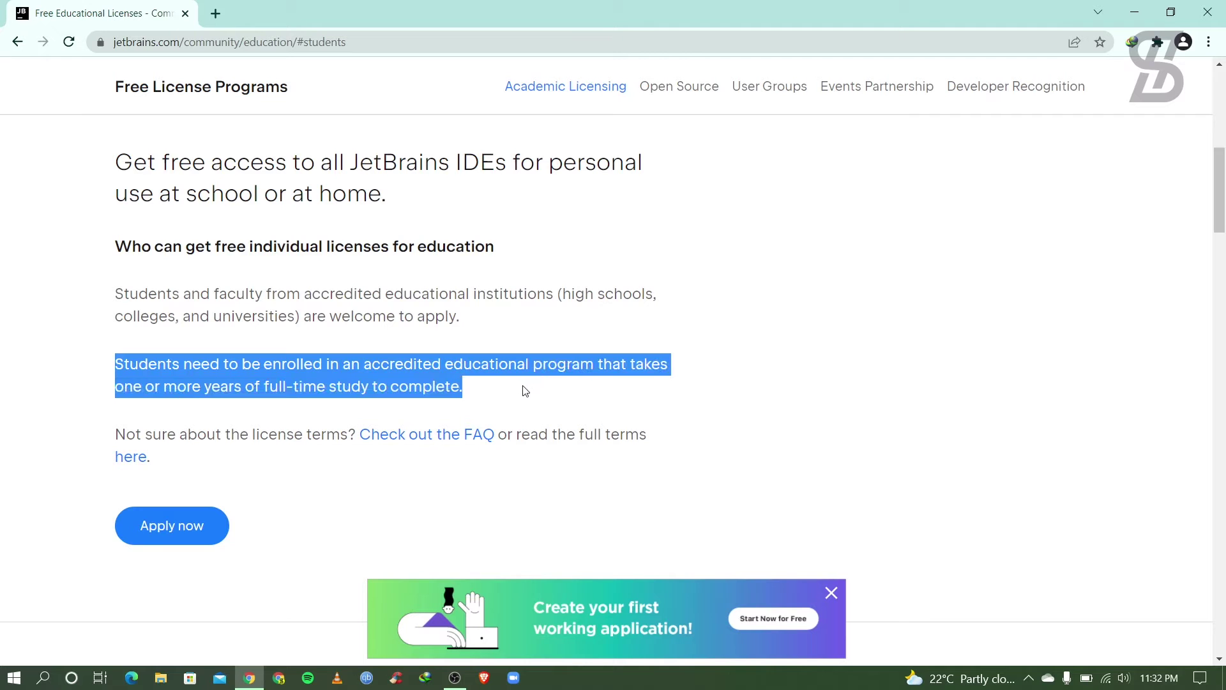
left_click(505, 395)
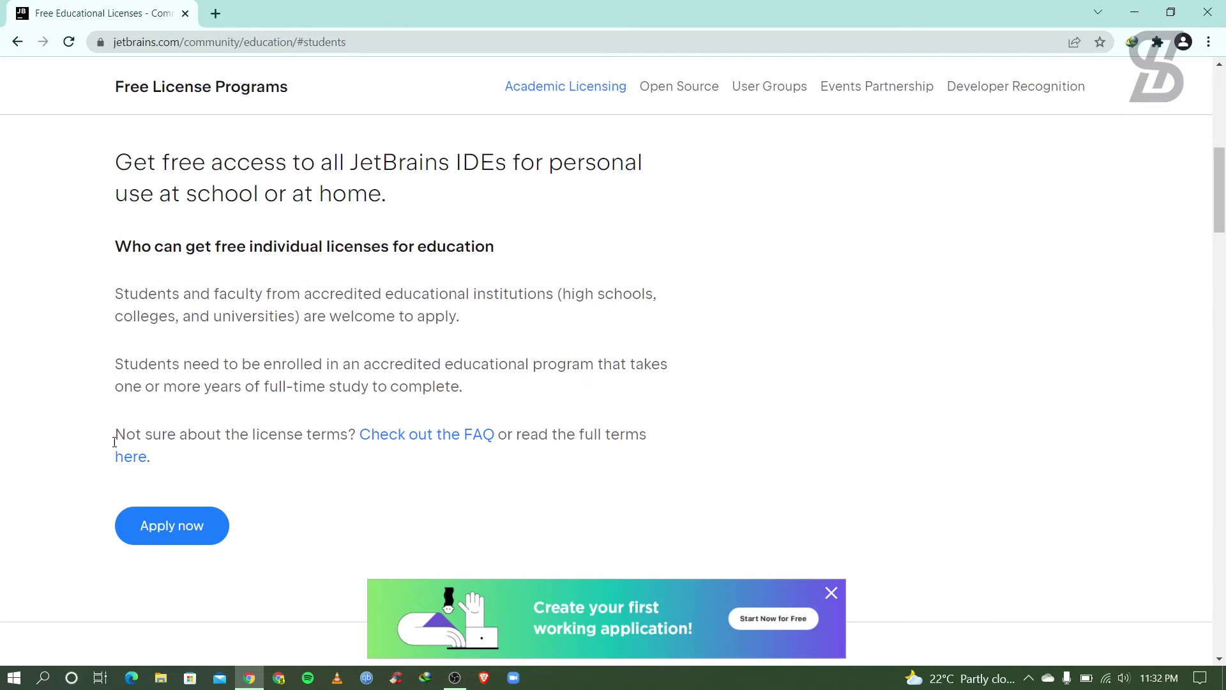
left_click(831, 593)
left_click(169, 539)
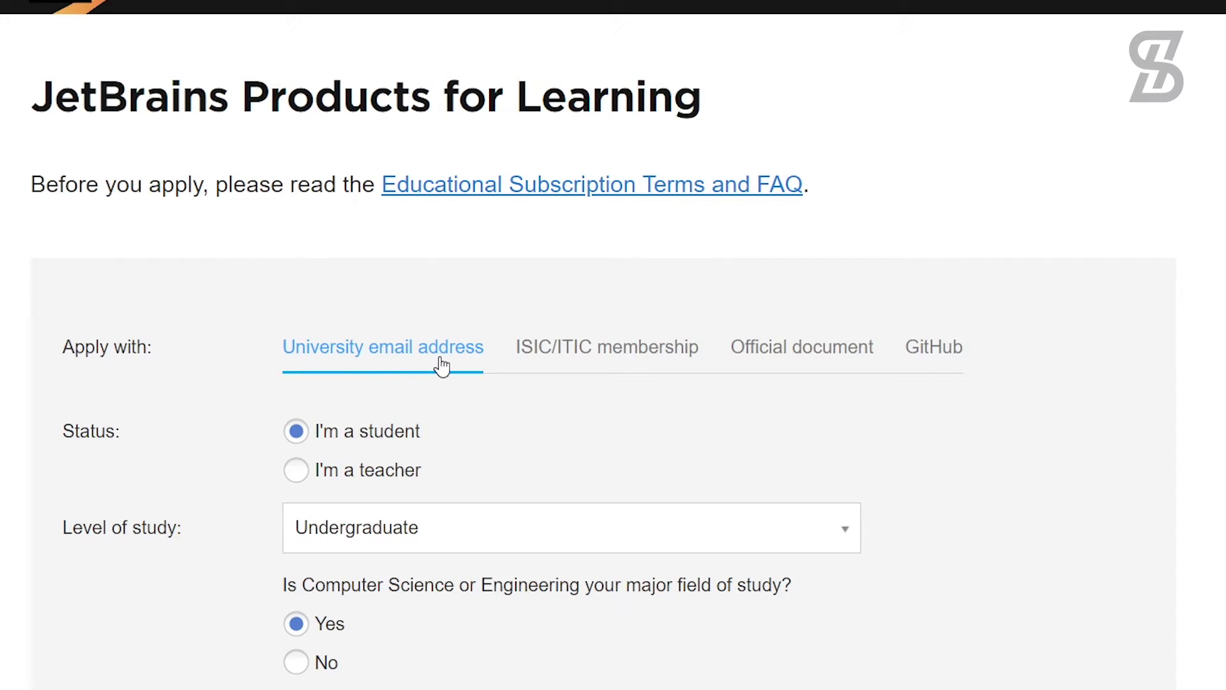
left_click(945, 368)
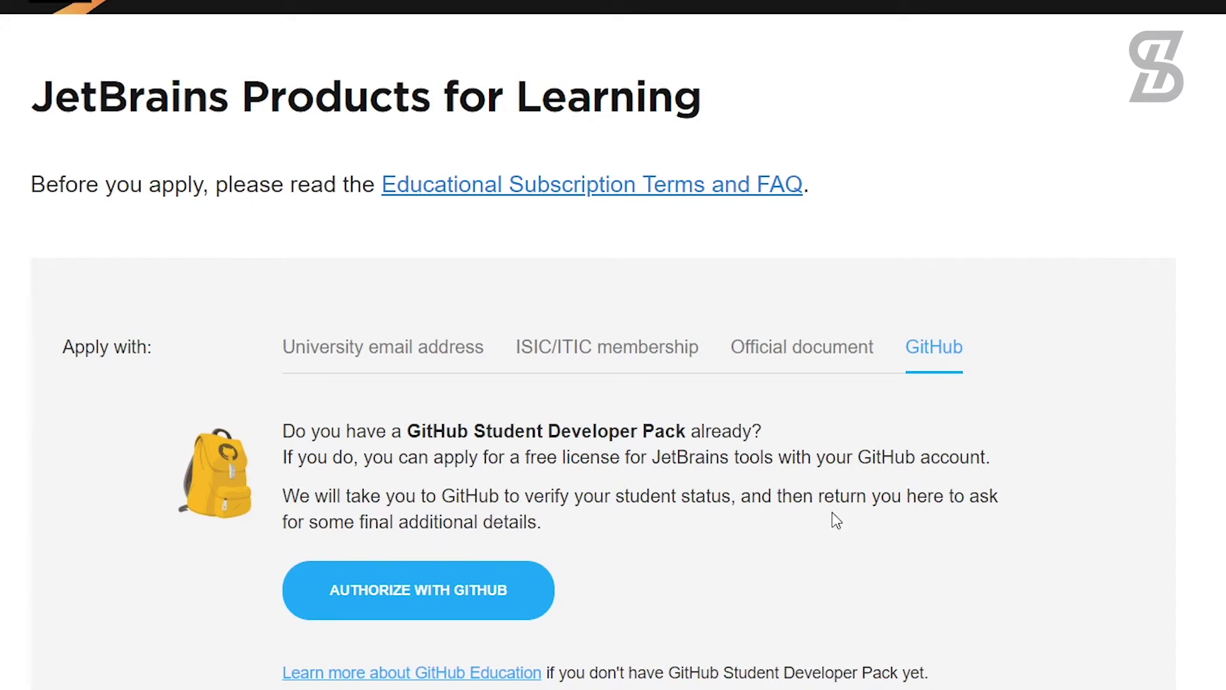
left_click(809, 355)
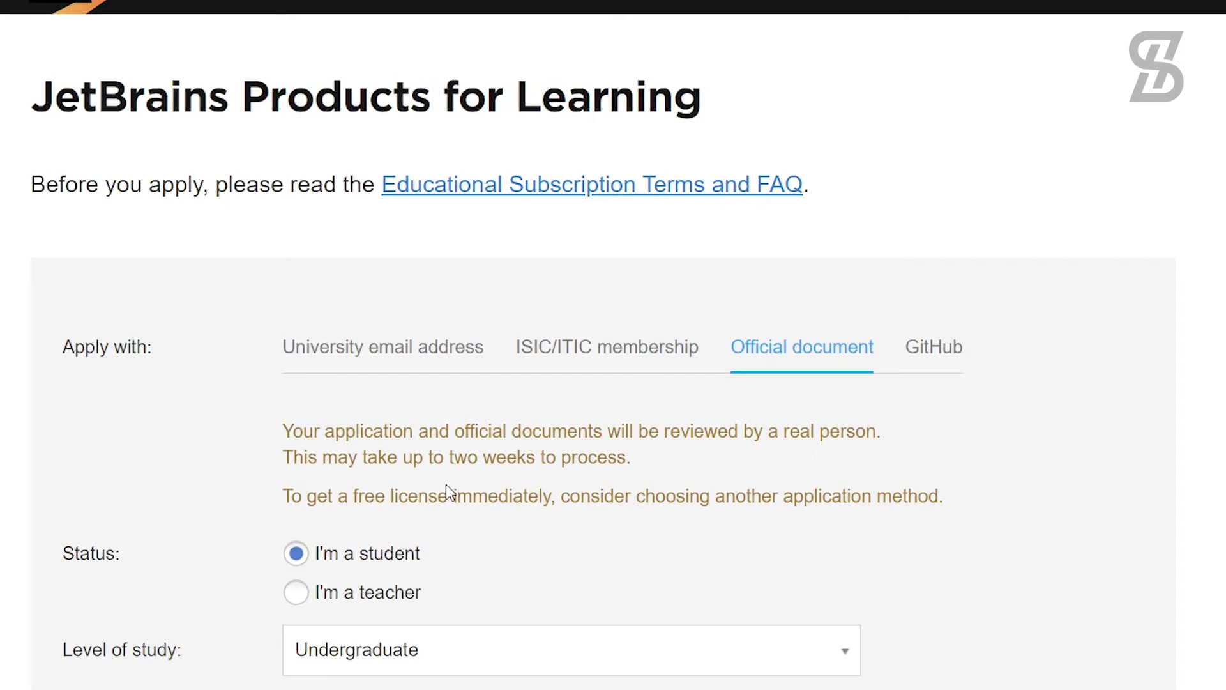
left_click(623, 371)
left_click(303, 363)
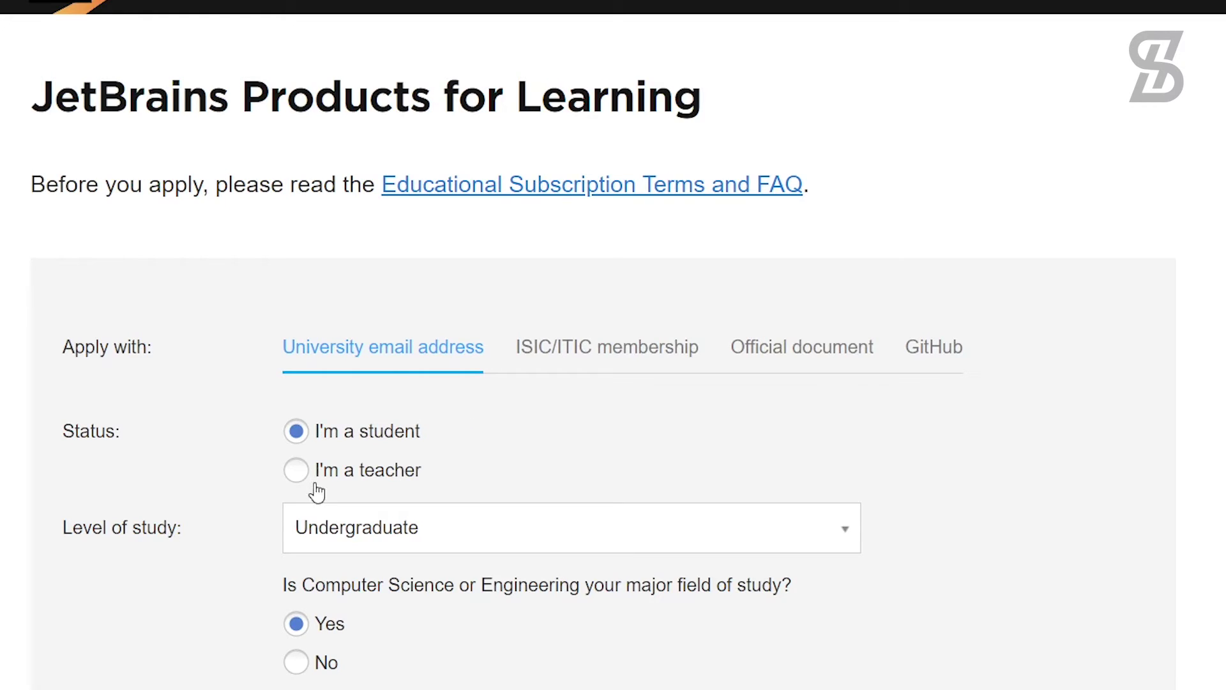
scroll(508, 514, "down", 2)
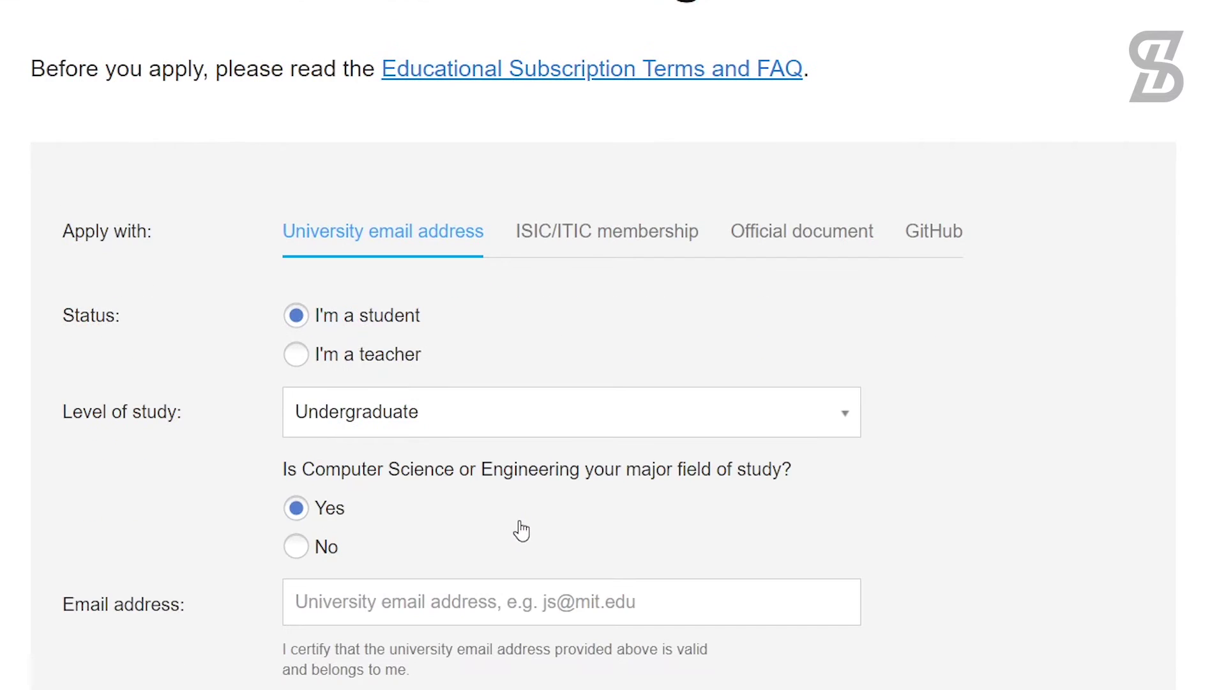
left_click(632, 431)
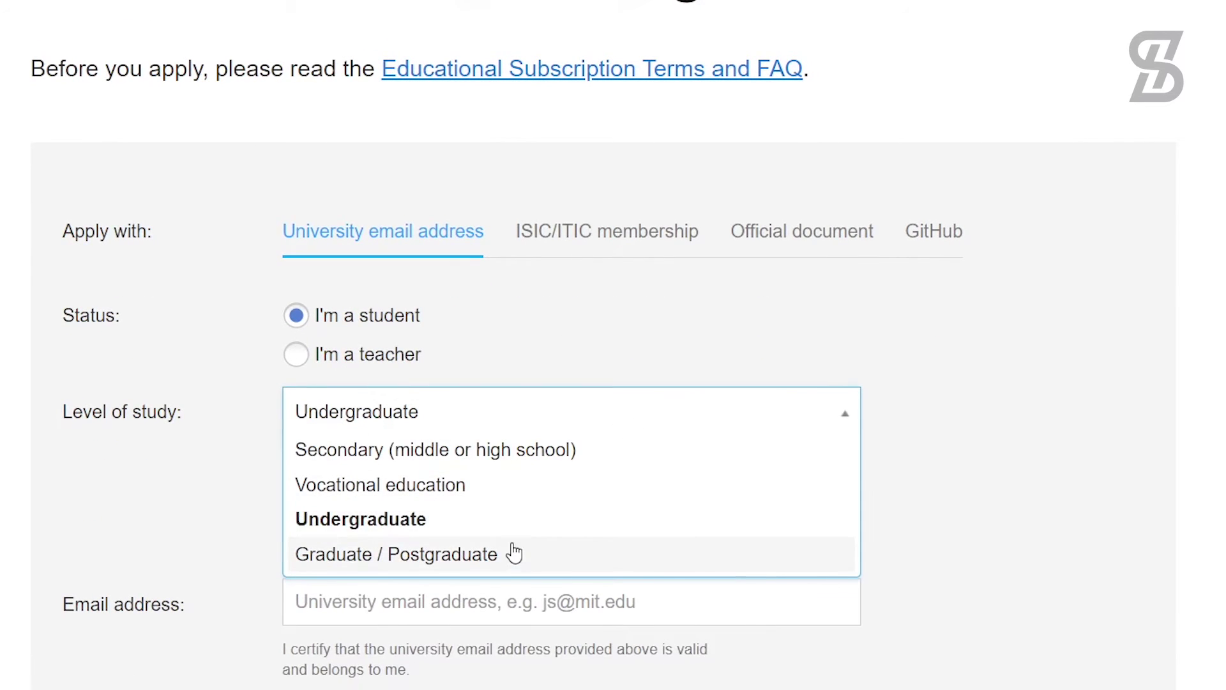
left_click(484, 525)
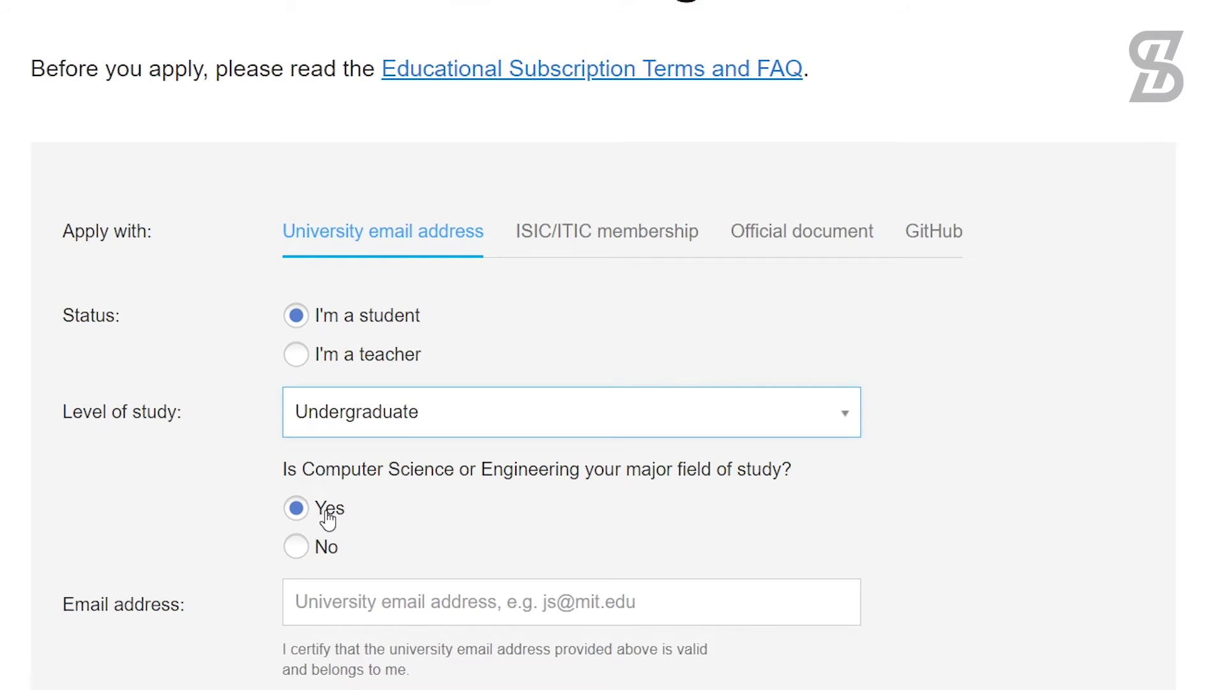
scroll(345, 514, "down", 2)
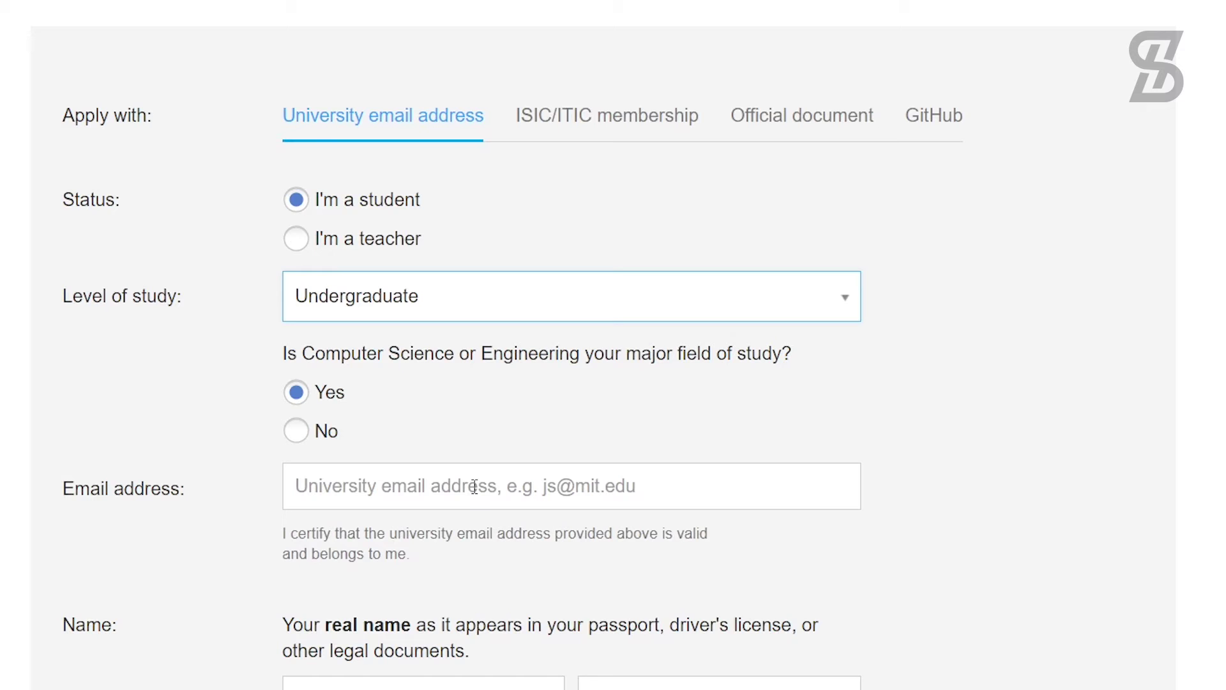
- Paste the university email address ending in .ac.bd into the Email address field
left_click(475, 488)
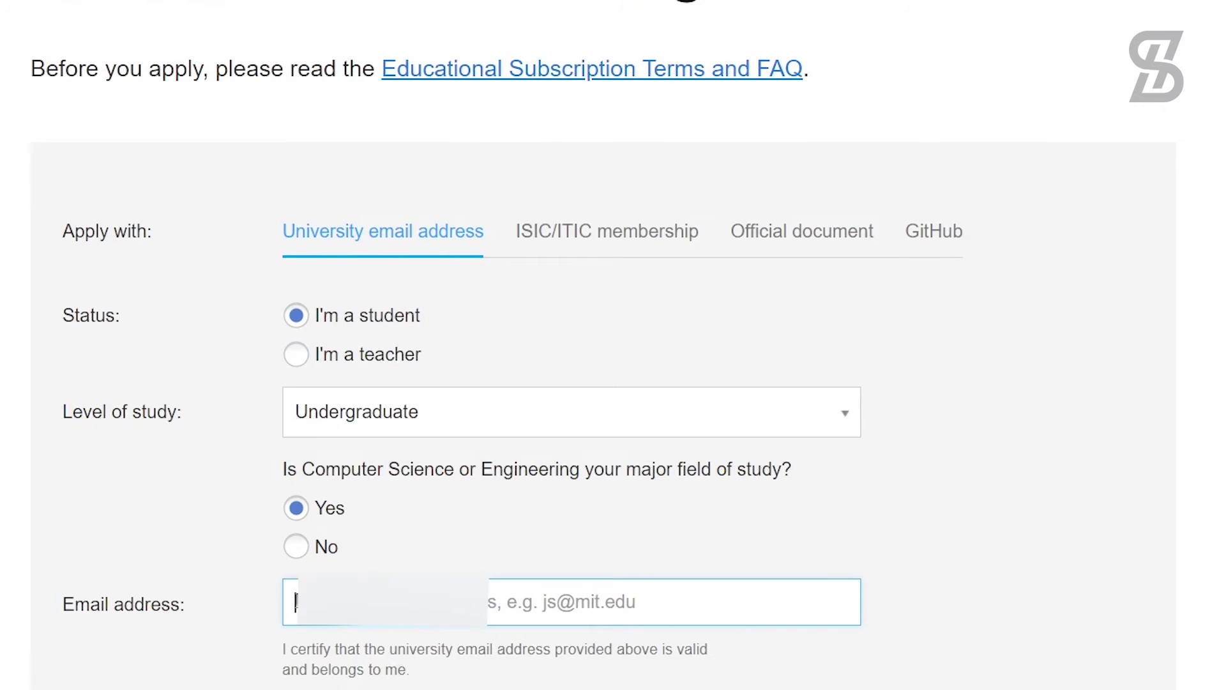
key("ctrl+v")
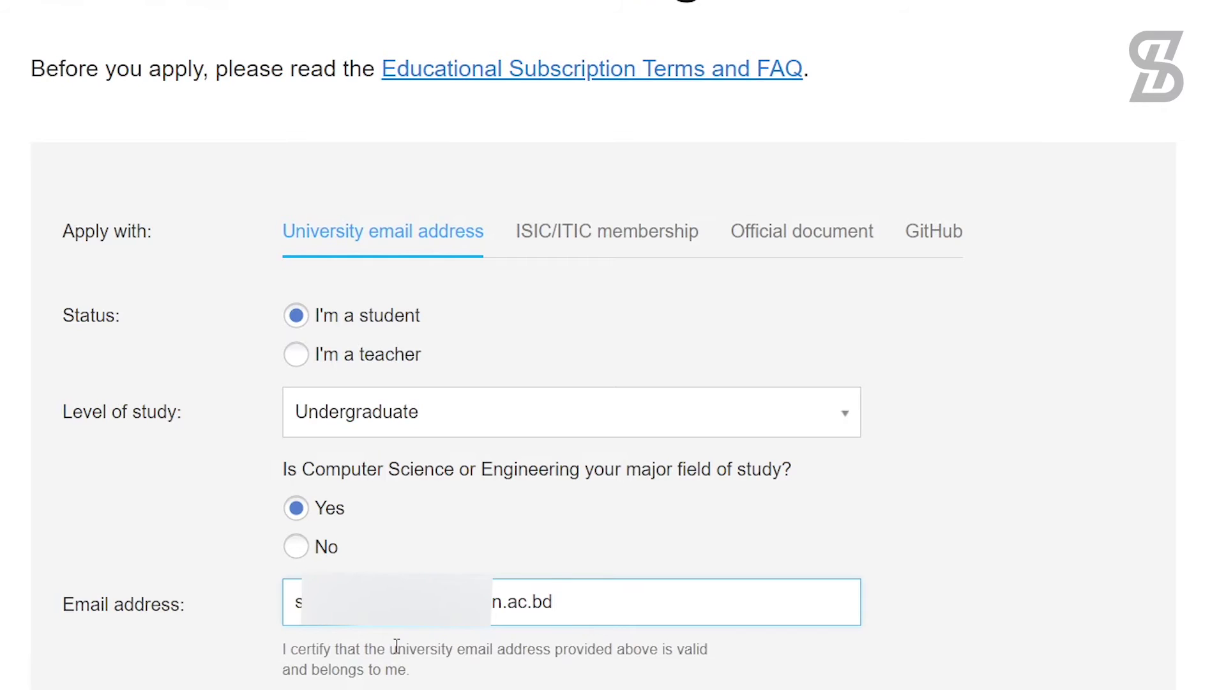
scroll(397, 649, "down", 2)
scroll(396, 650, "down", 2)
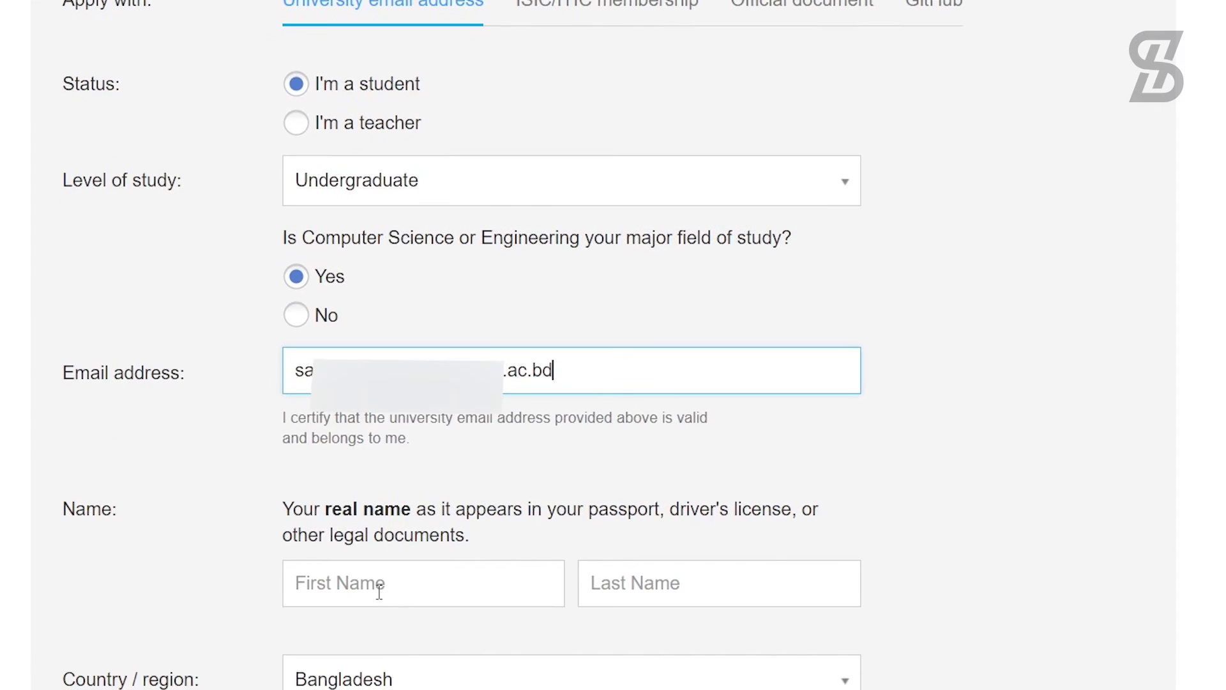
left_click(380, 585)
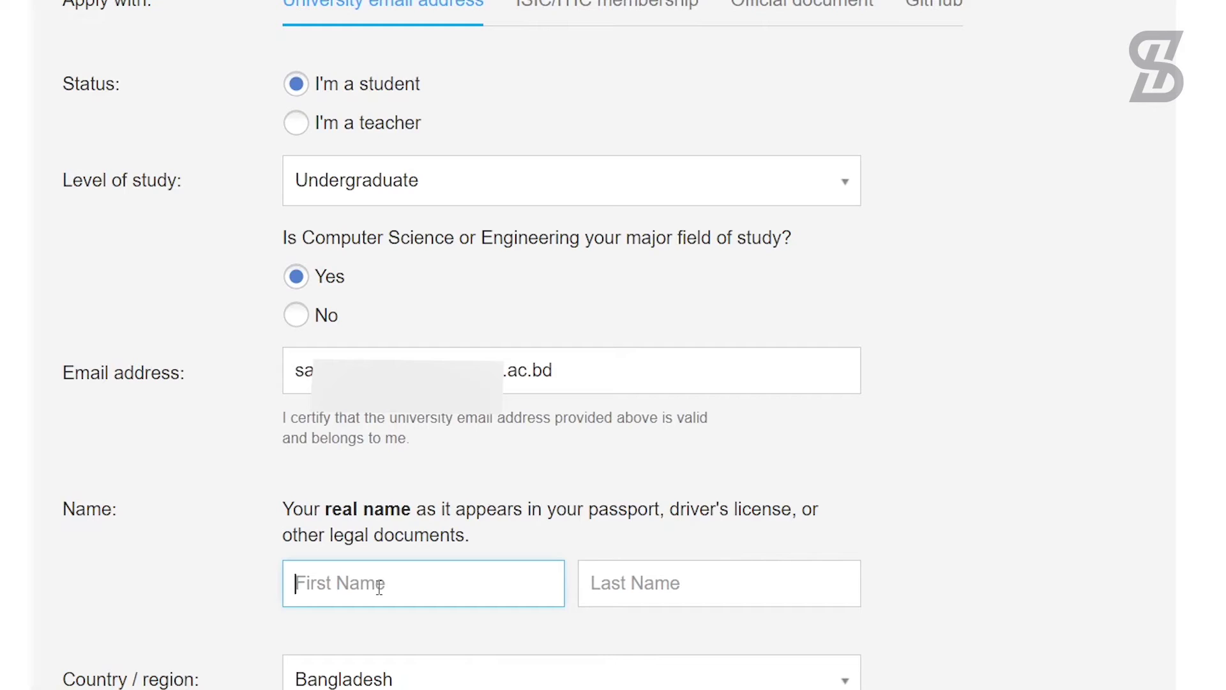
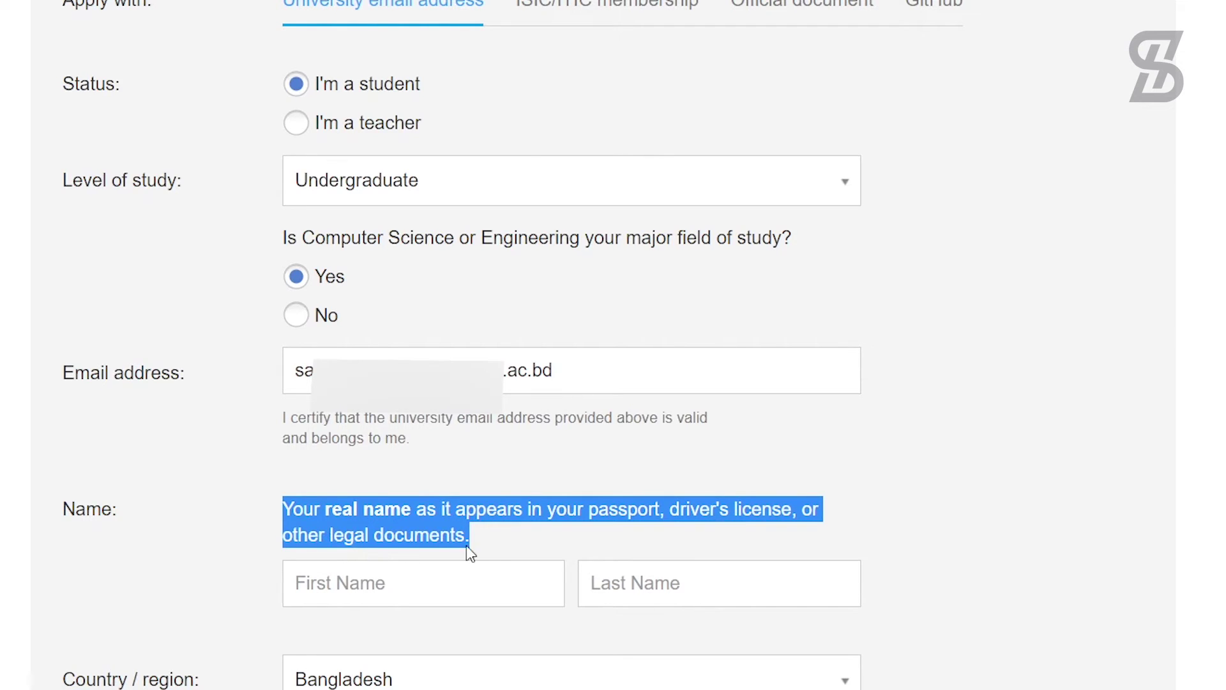
- Enter the applicant's first name and last name in the application form
left_click(491, 544)
left_click(413, 593)
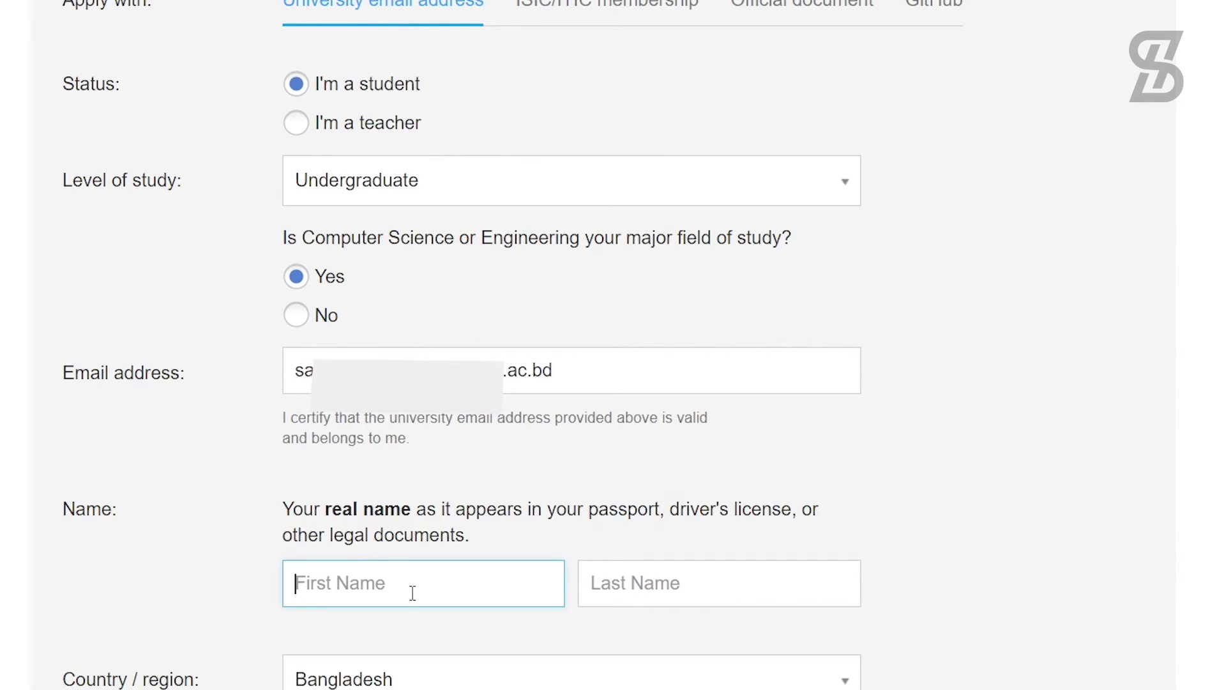
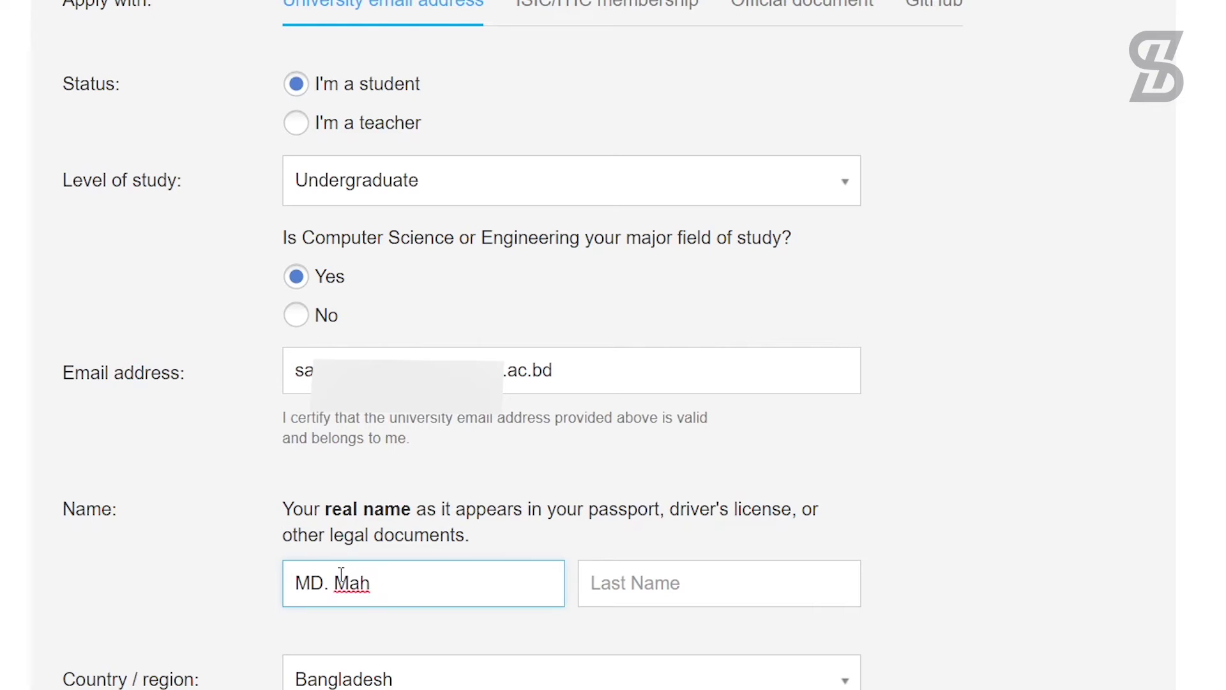
left_click(623, 575)
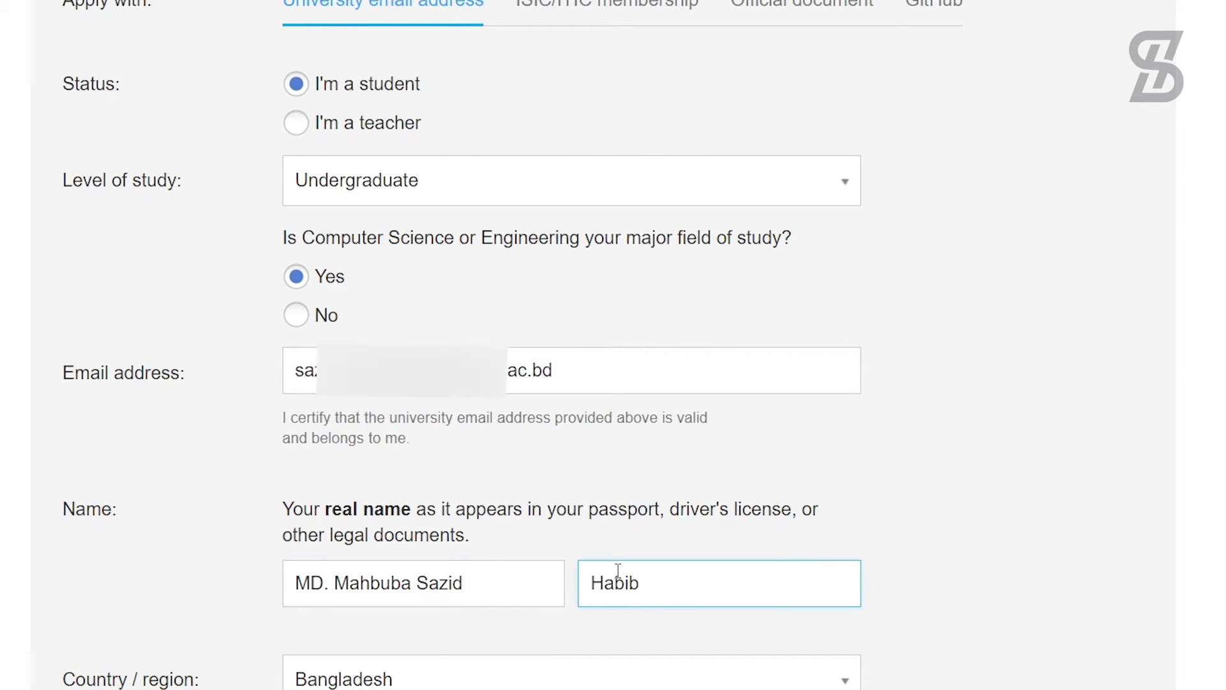
- Accept the JetBrains Account Agreement and submit the Apply for Free Products form
scroll(134, 594, "down", 1)
scroll(134, 594, "down", 5)
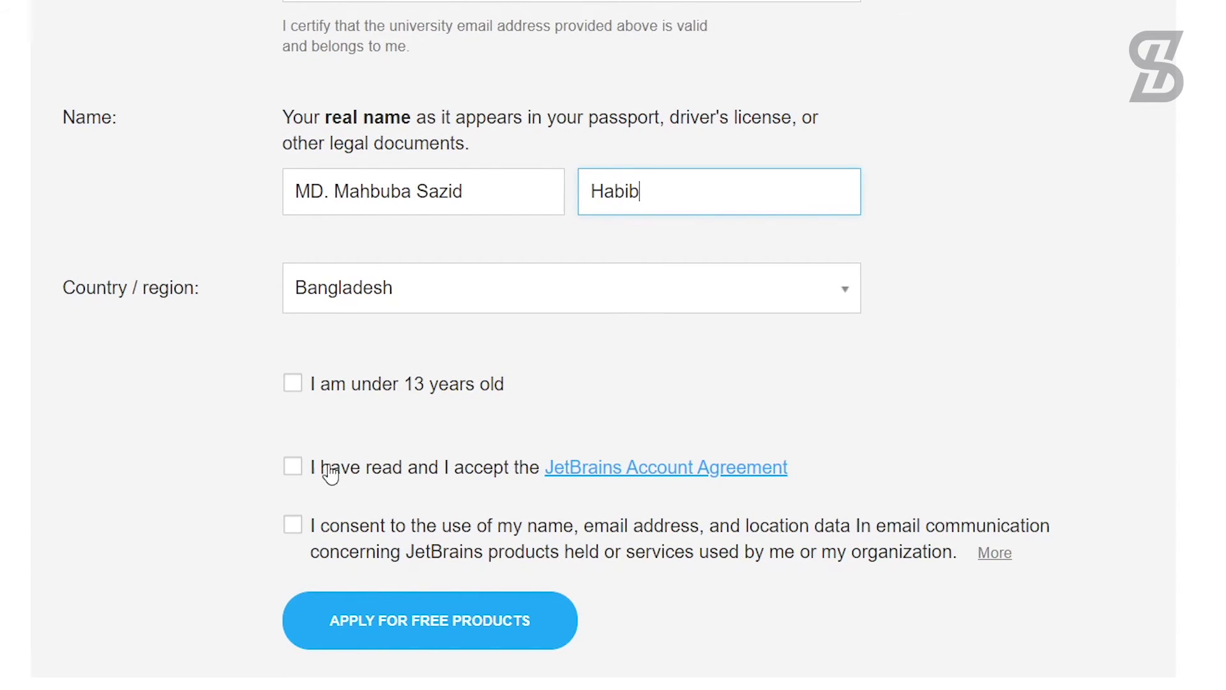
left_click(295, 470)
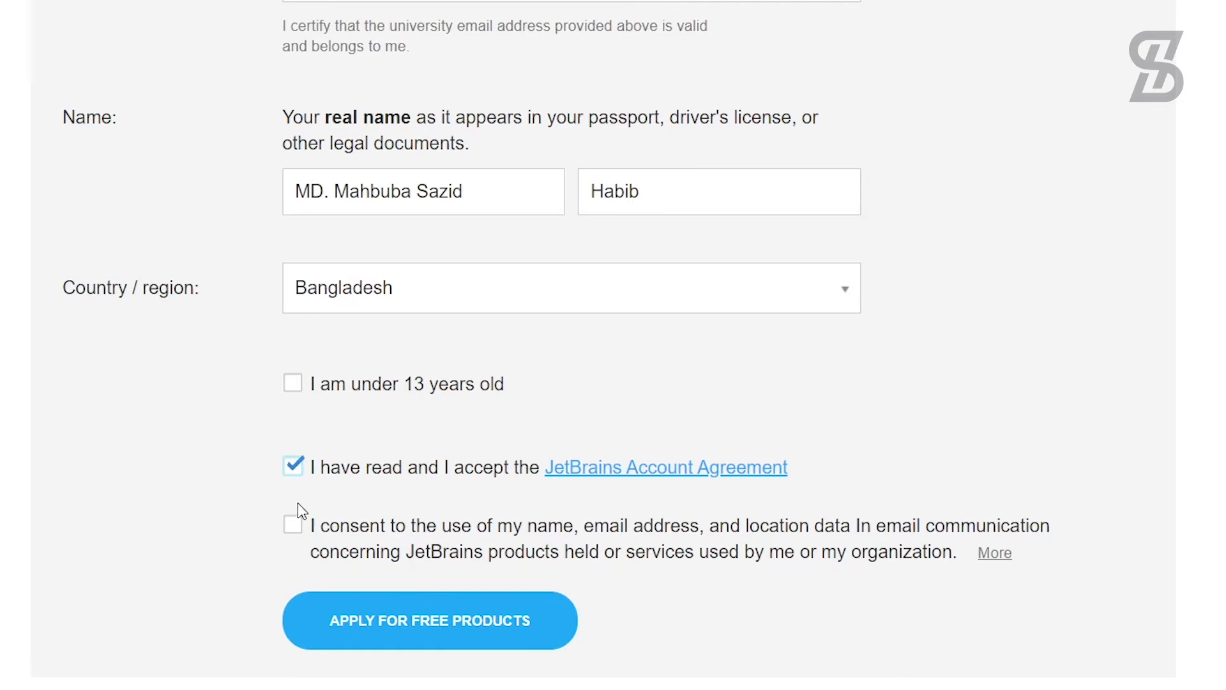
left_click(408, 629)
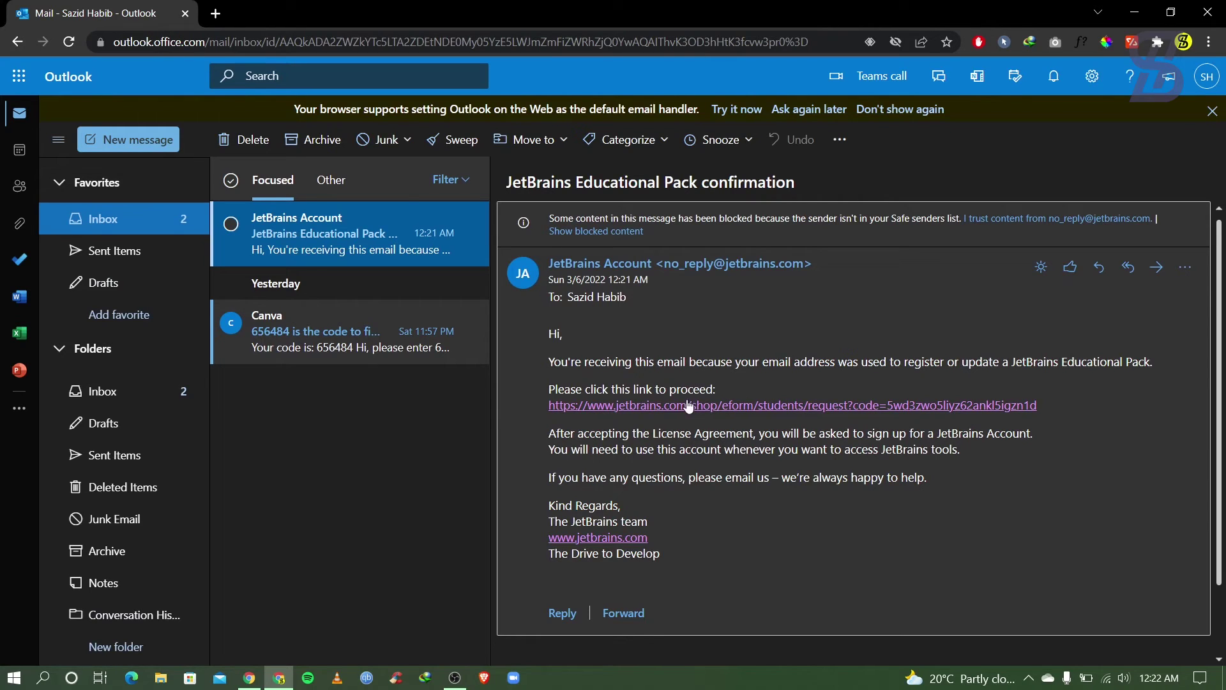
- Follow the jetbrains.com verification link in the Educational Pack confirmation email
left_click(644, 407)
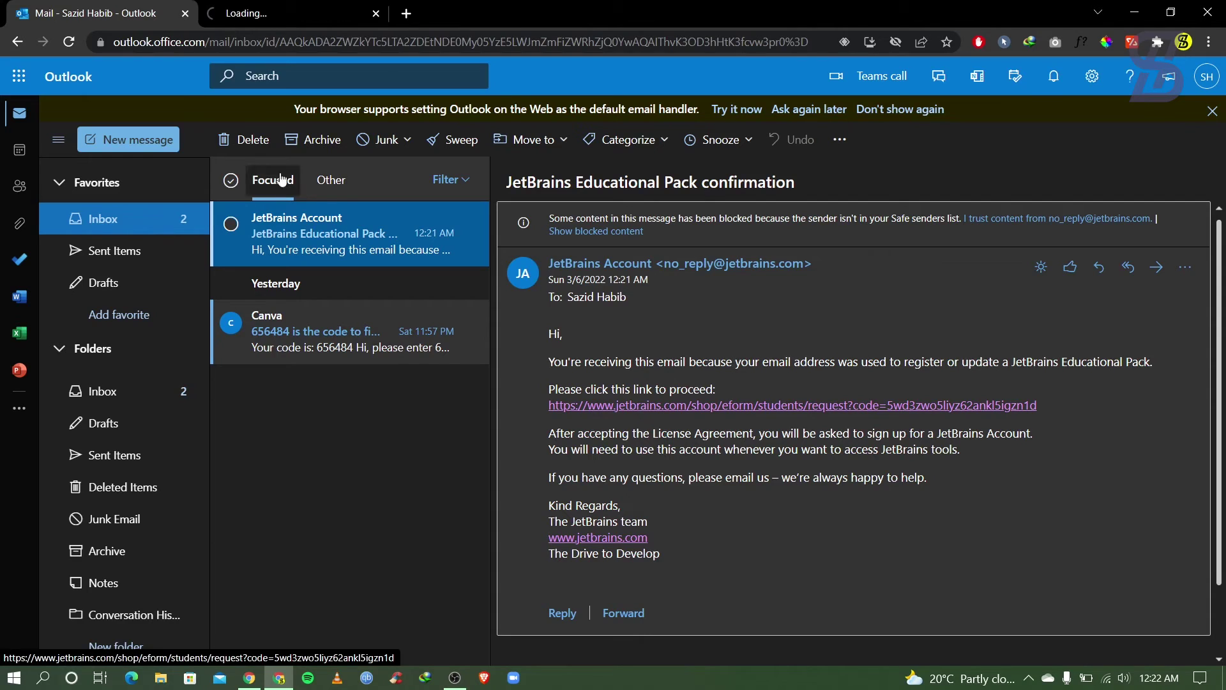
- Choose 'Get started to use' on the new JetBrains tab and accept the Toolbox subscription agreement
left_click(267, 13)
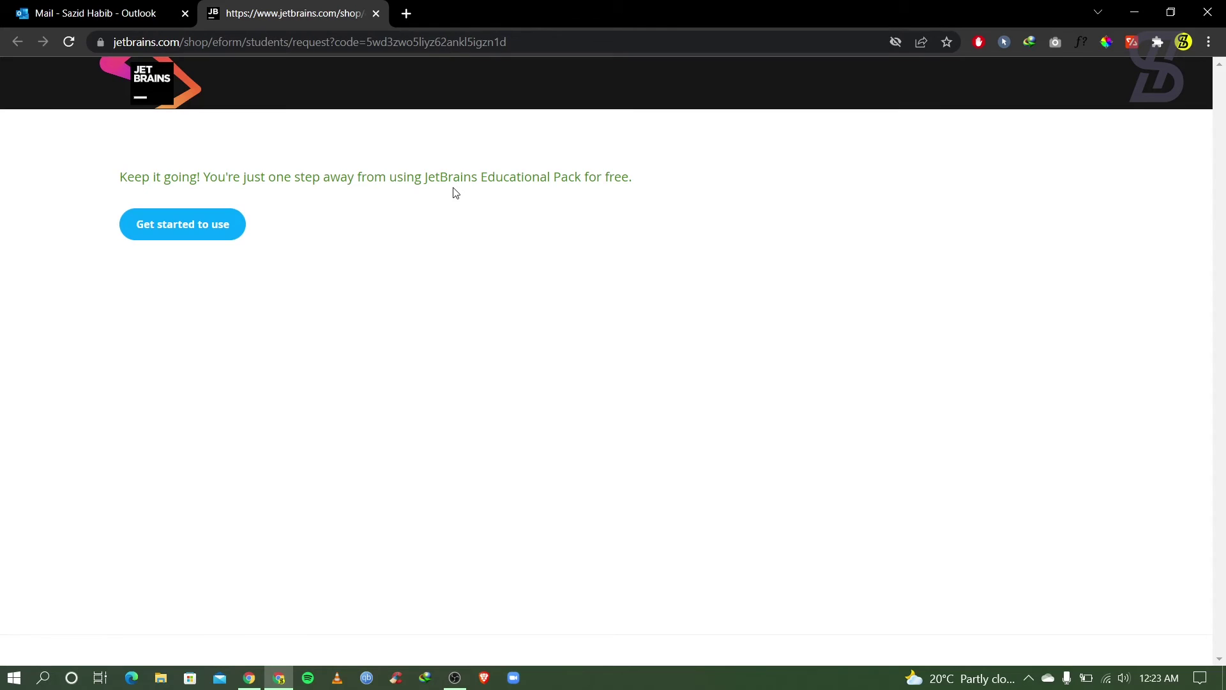
left_click(189, 230)
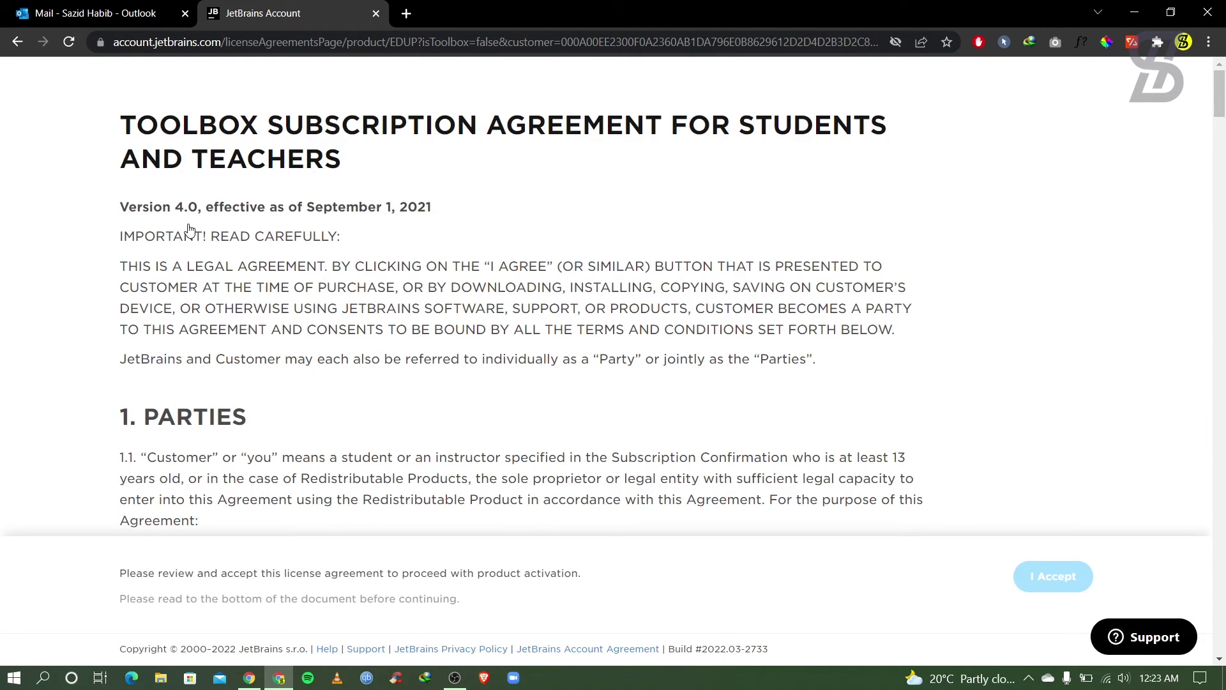
scroll(216, 339, "down", 20)
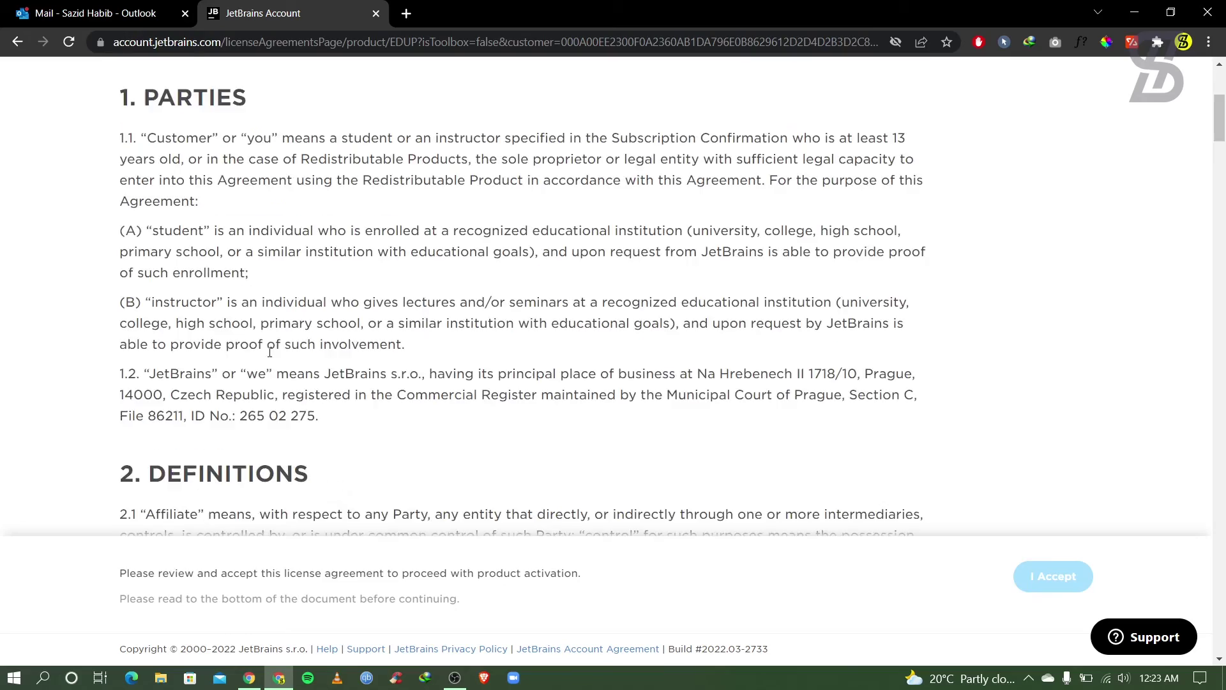
scroll(216, 339, "down", 20)
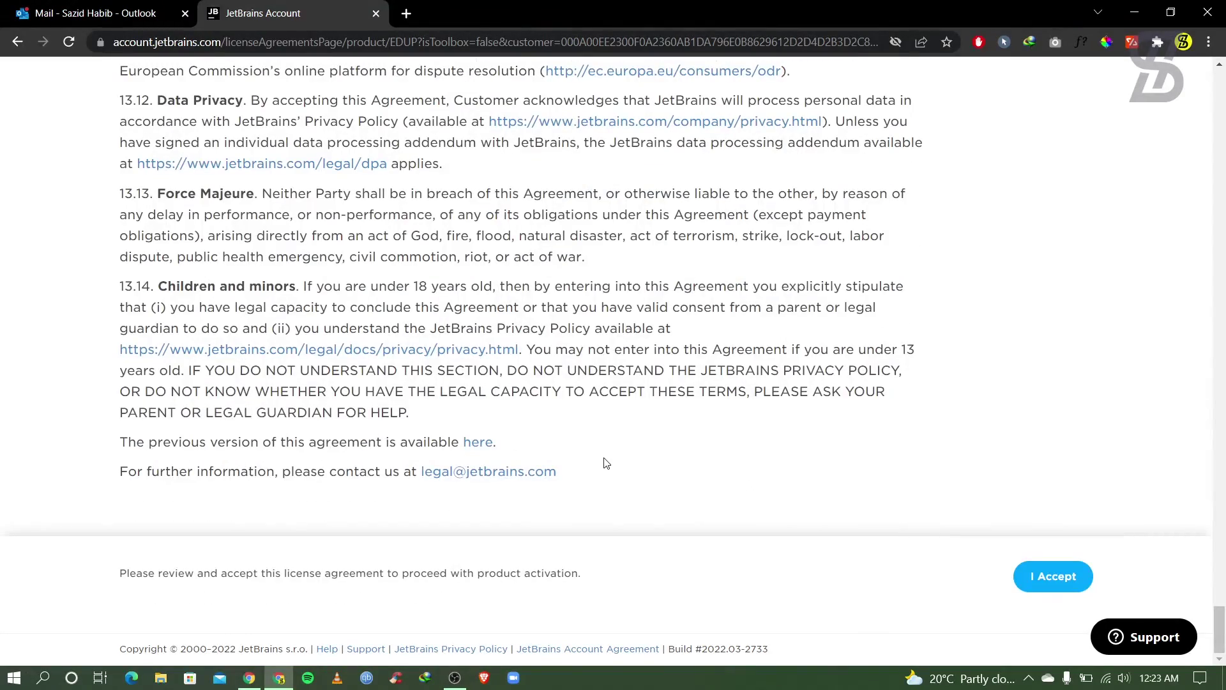
left_click(1068, 579)
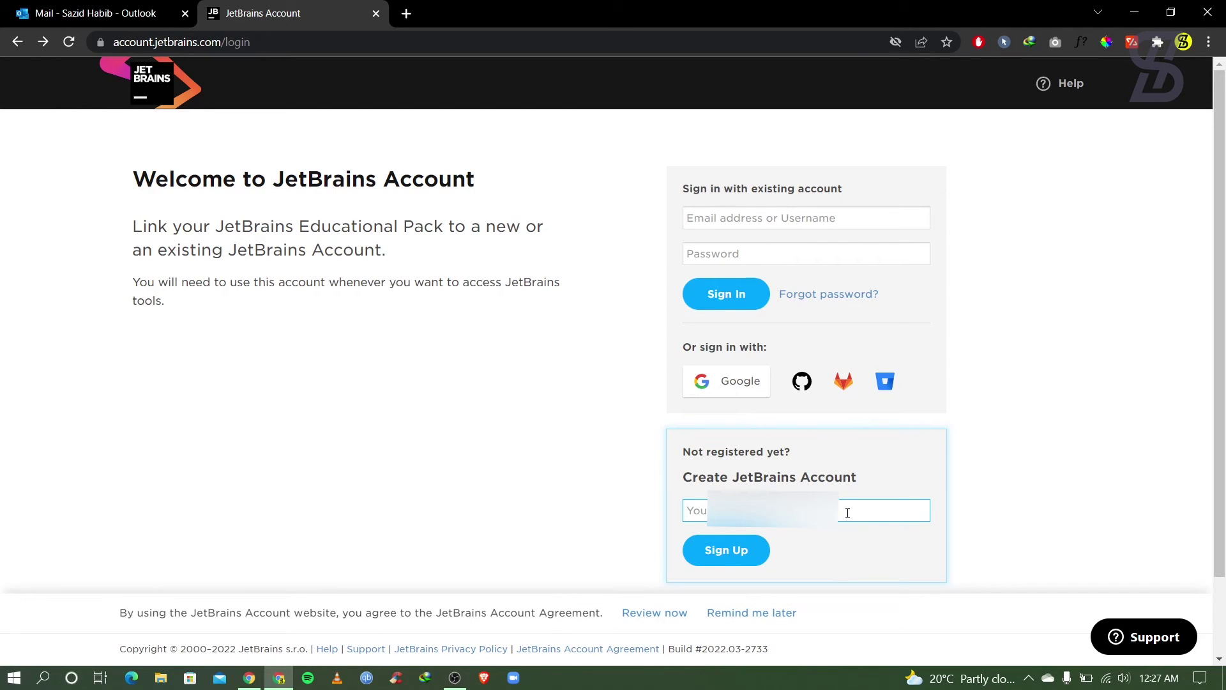
- Paste the university email into Create JetBrains Account and sign up
key("ctrl+v")
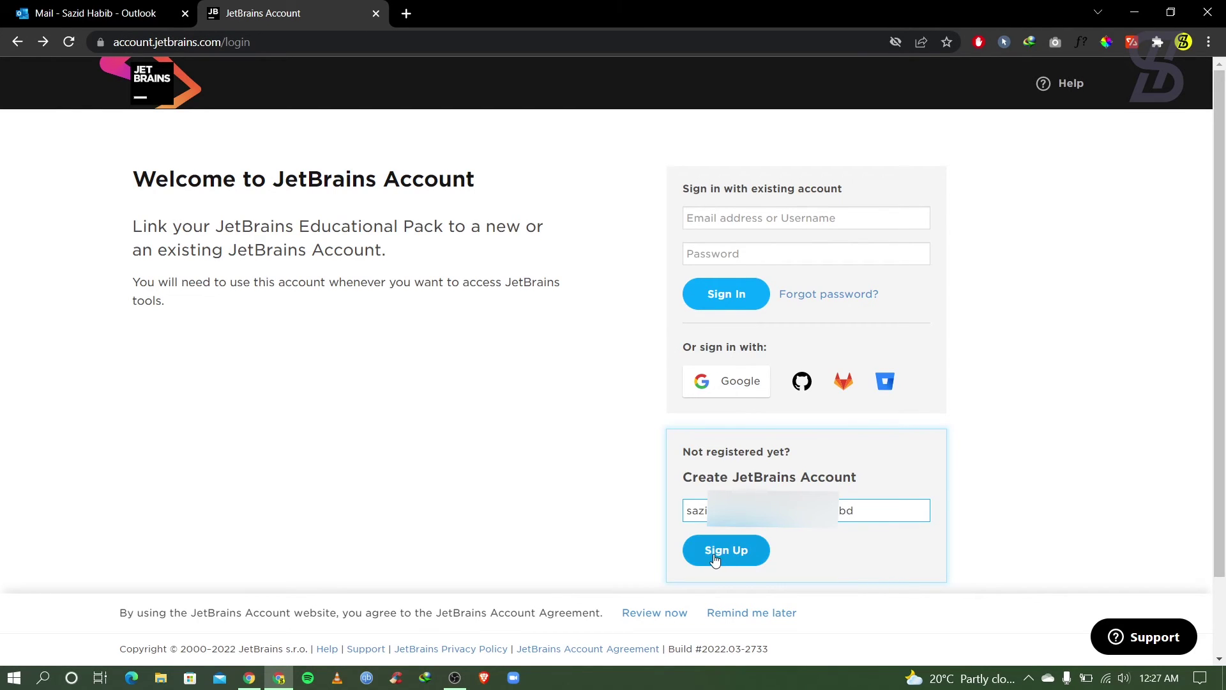
left_click(715, 560)
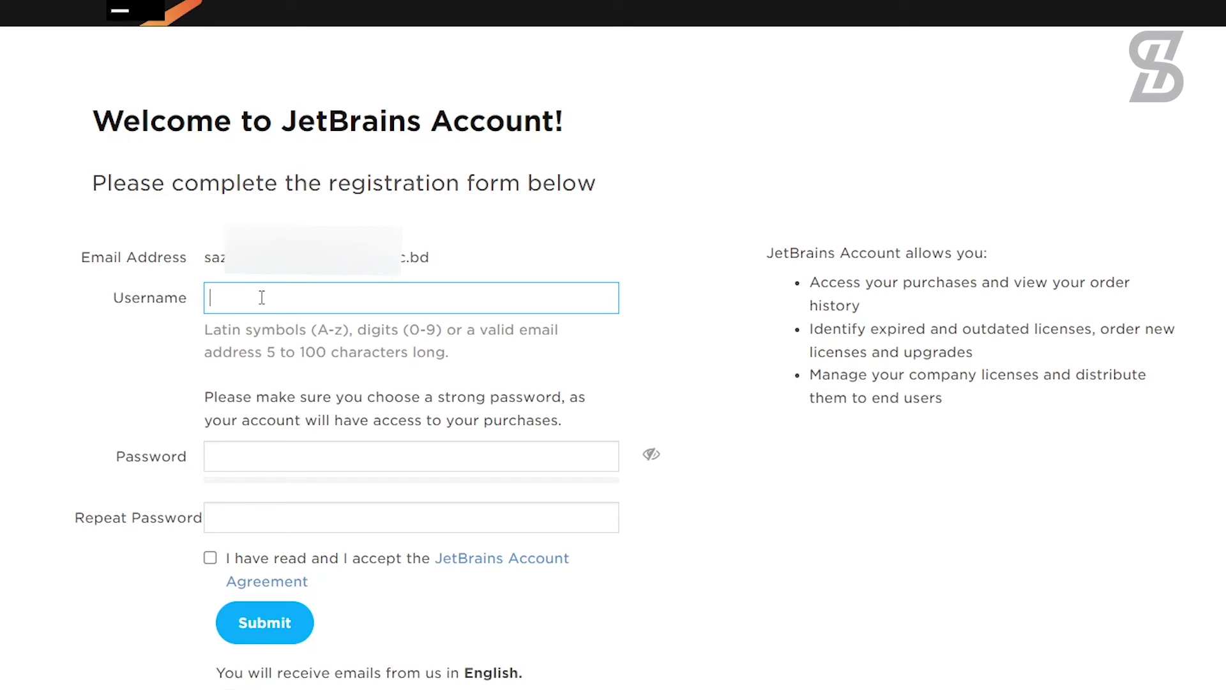
- Register with a chosen username and matching password, accept the agreement, and submit
type("sazid12")
key("BackSpace")
type("82")
left_click(327, 459)
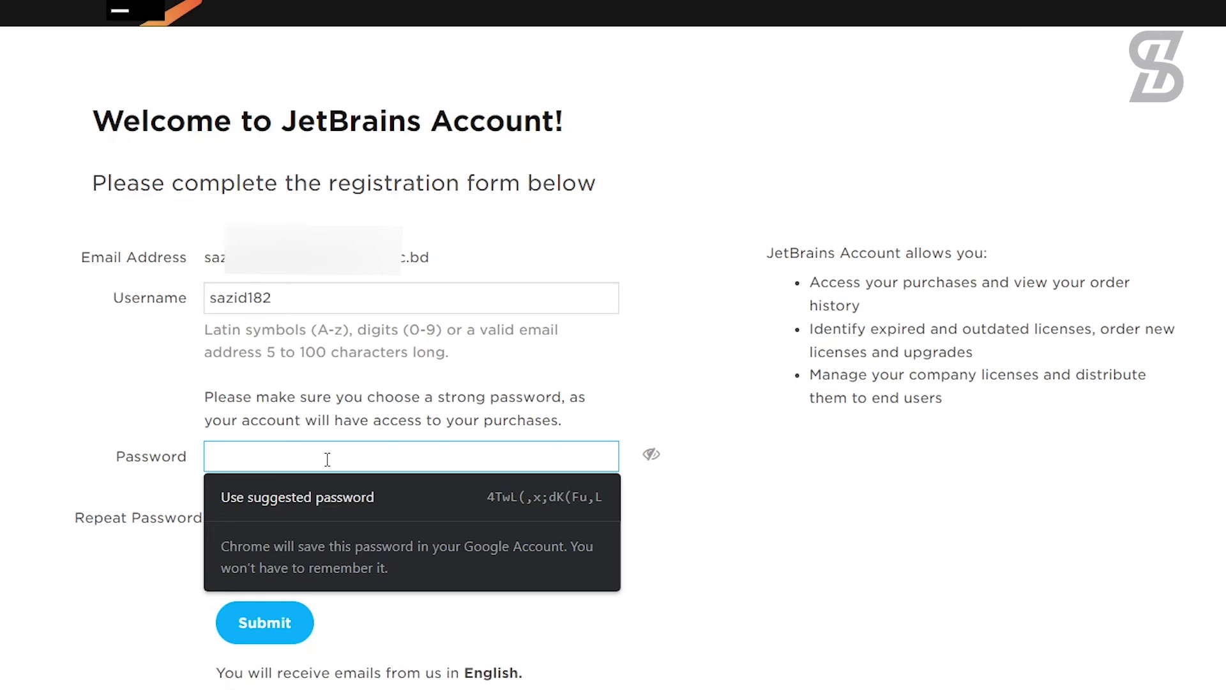
type("•••••••••••")
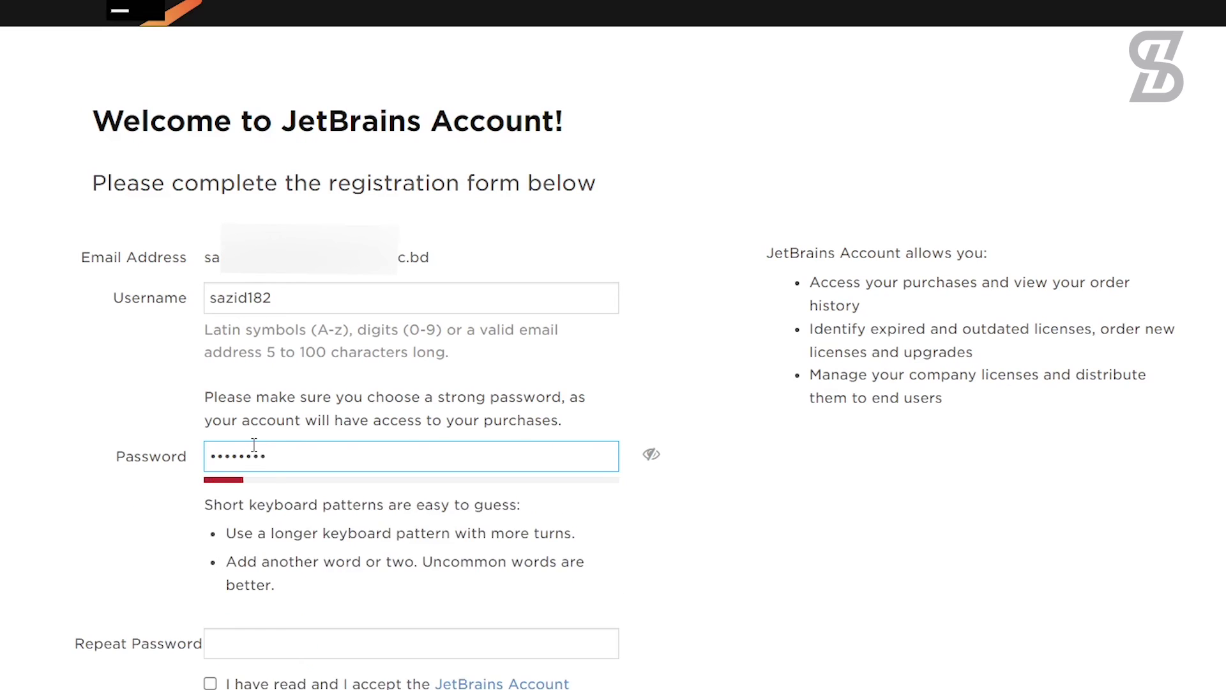
left_click(242, 523)
type("••••••••••")
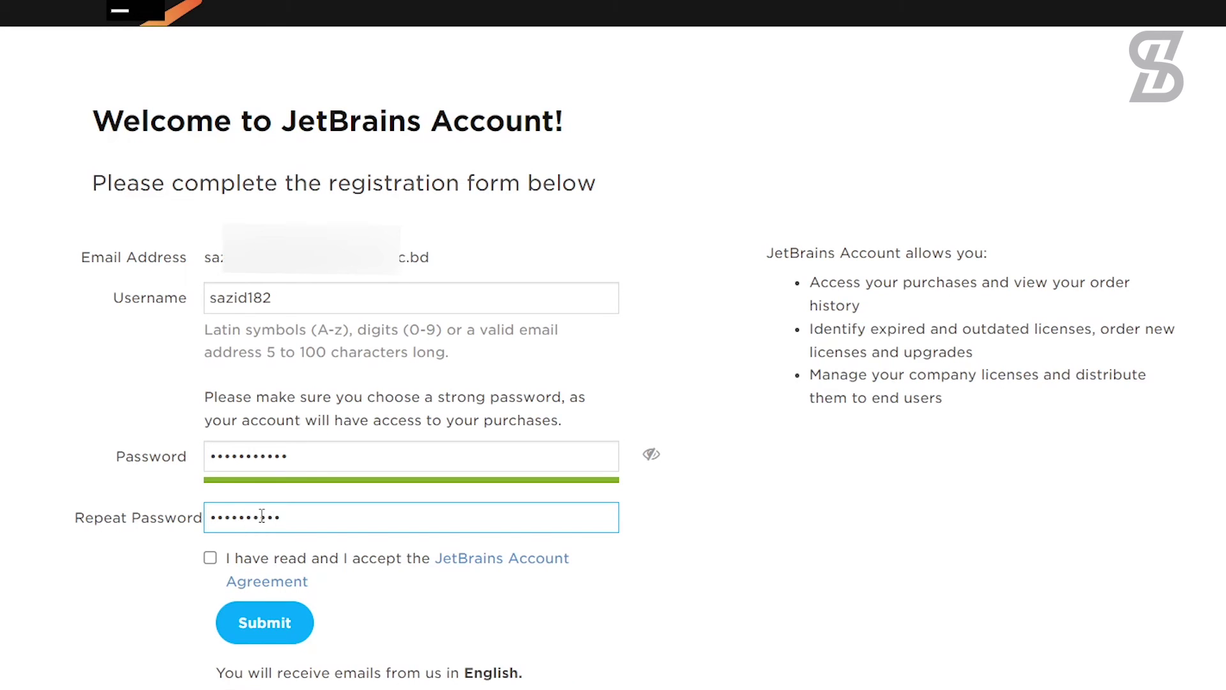
left_click(211, 558)
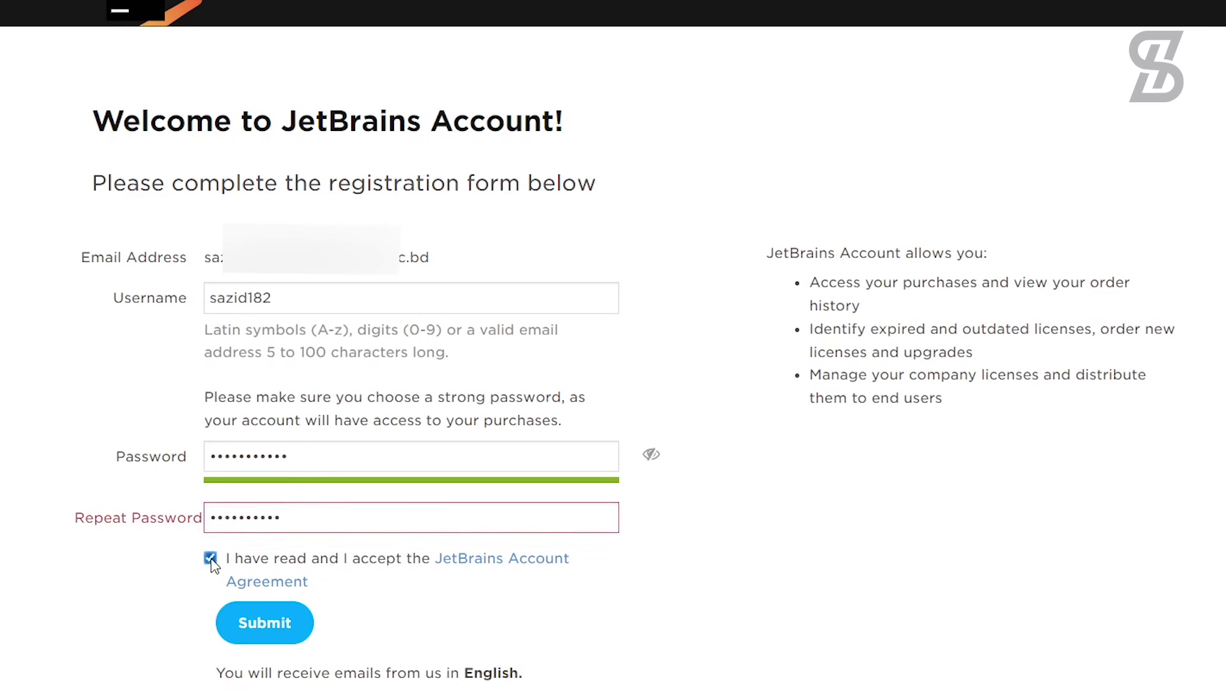
left_click(272, 556)
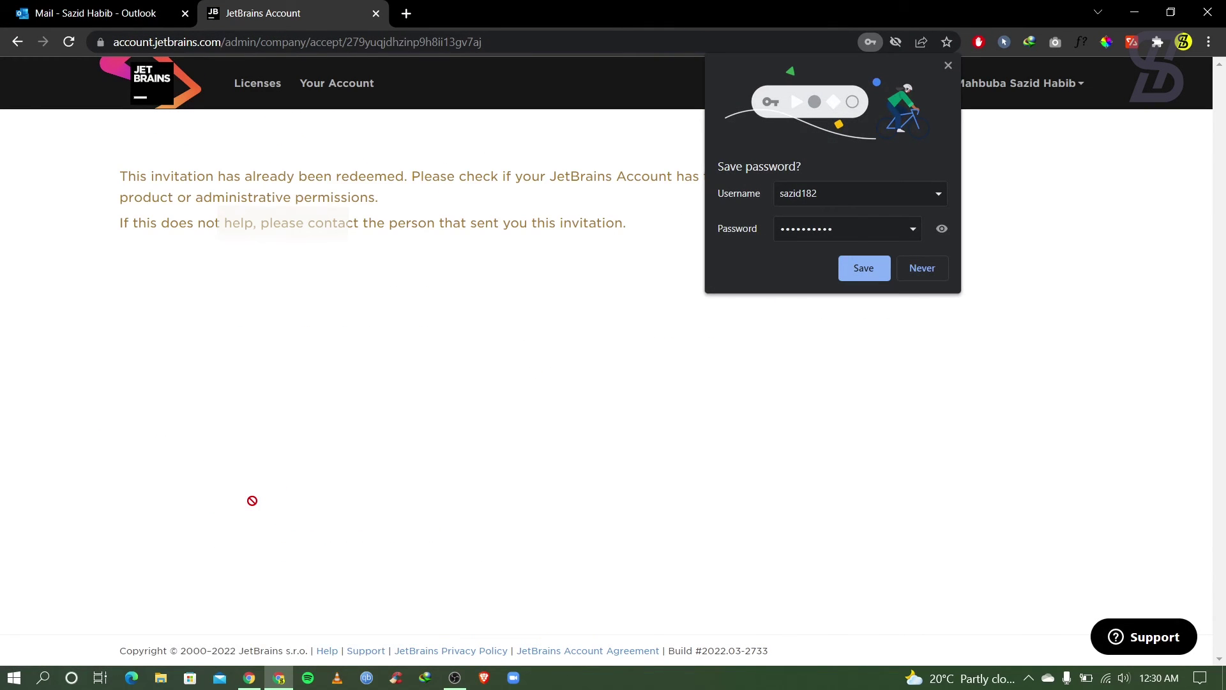
- Save the password in Chrome and go to the Licenses page showing the Student Pack license
left_click(866, 274)
left_click(1031, 86)
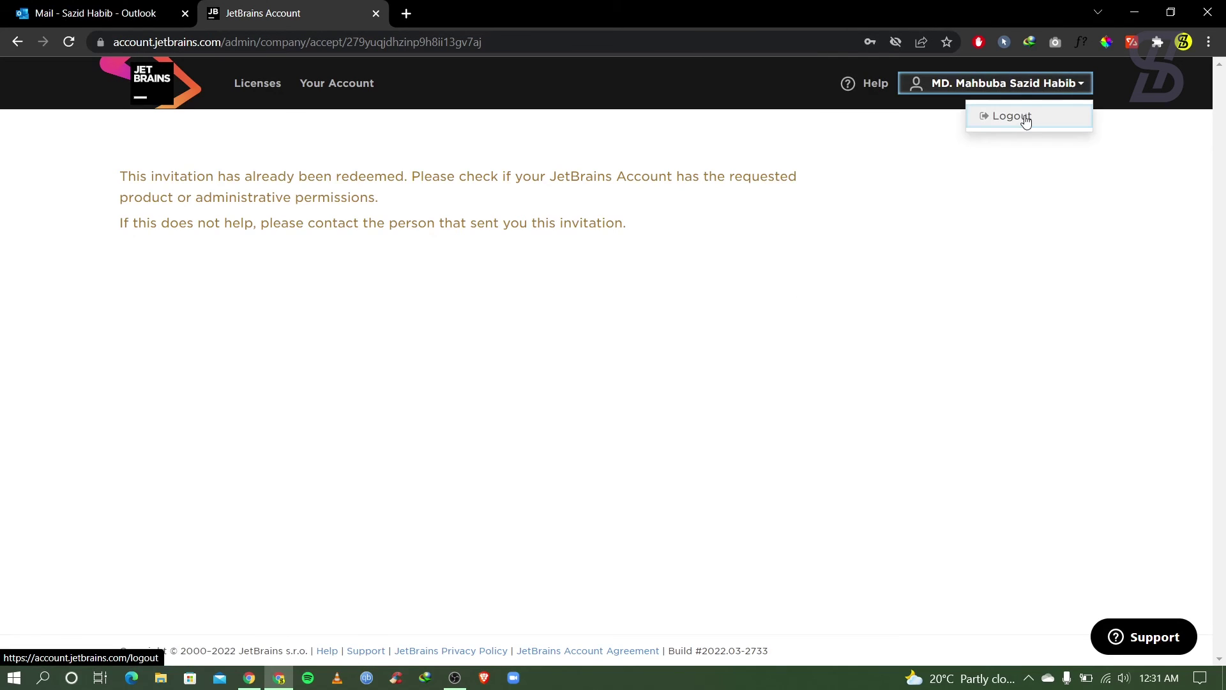
left_click(249, 87)
left_click(249, 87)
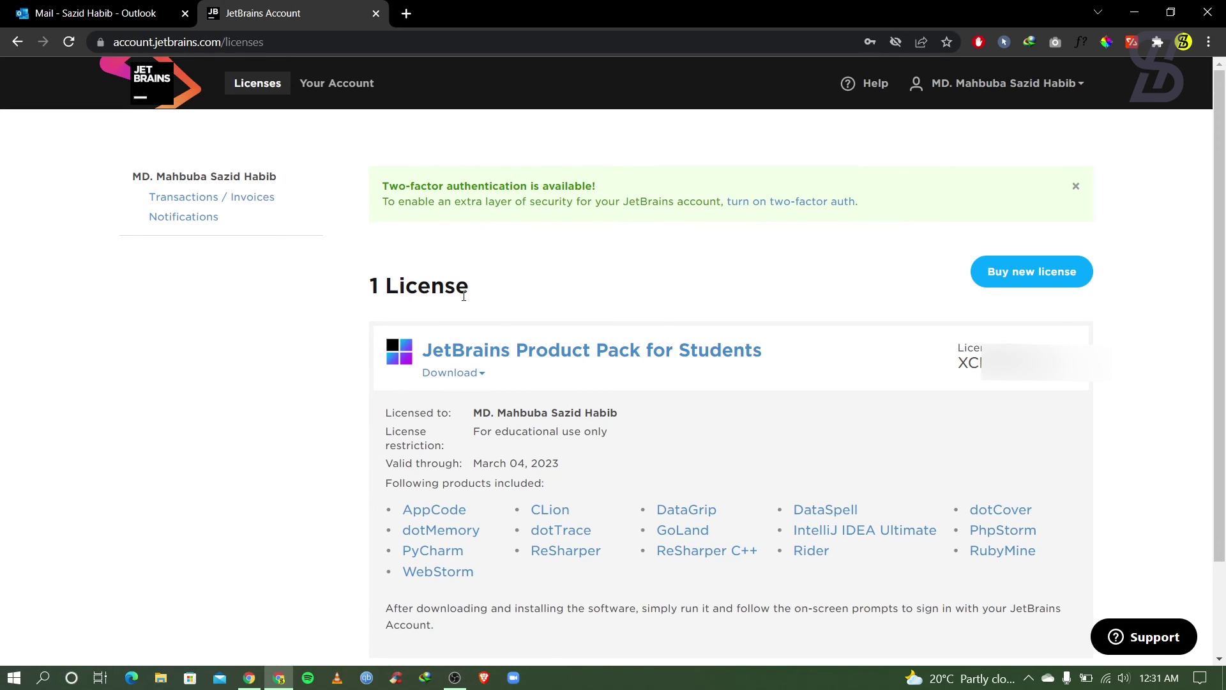
scroll(501, 320, "down", 2)
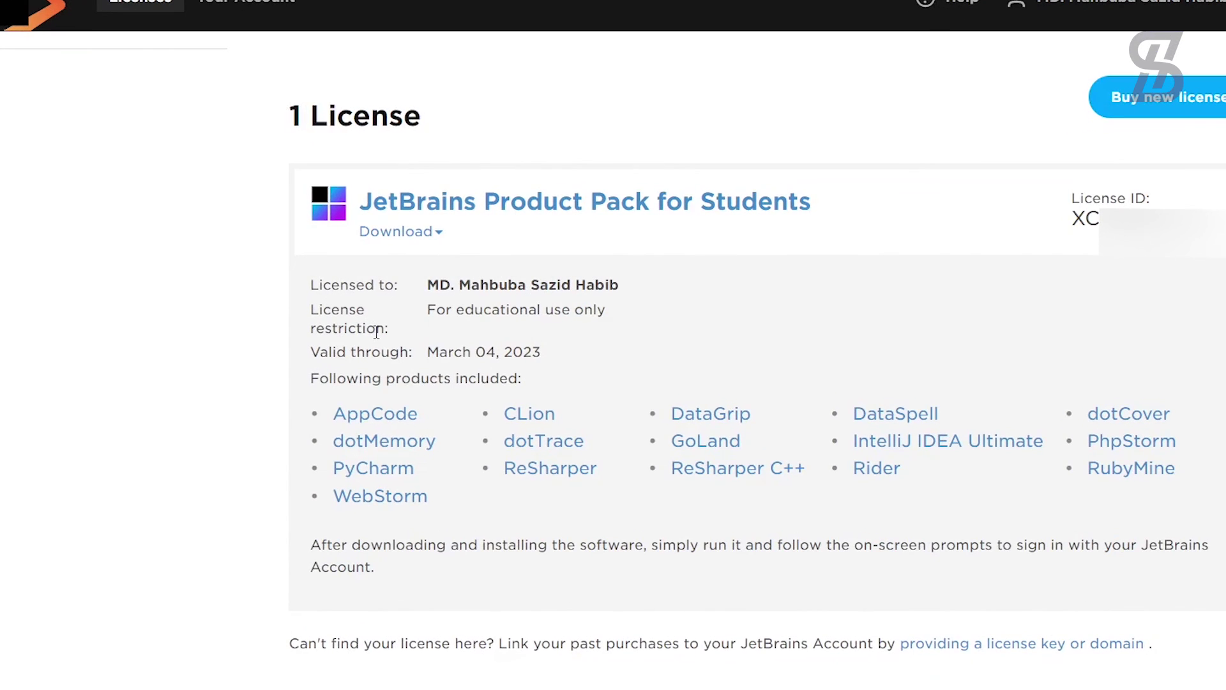
left_click_drag(428, 354, 309, 352)
left_click(579, 354)
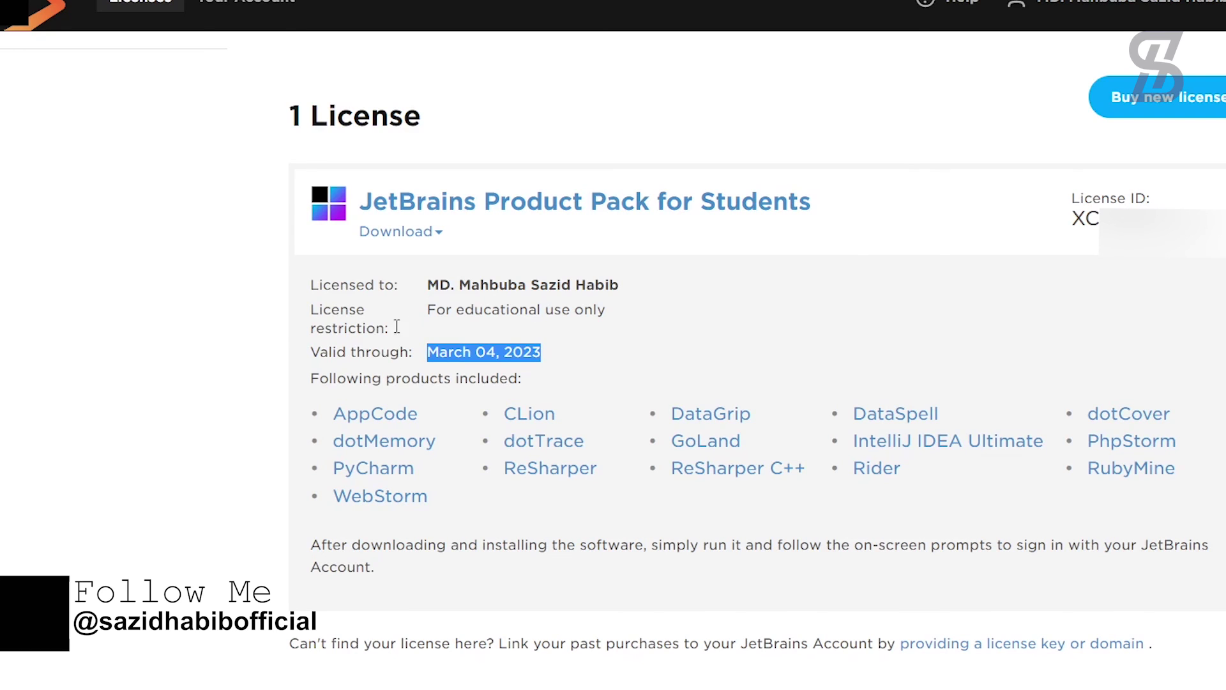
left_click_drag(607, 311, 425, 325)
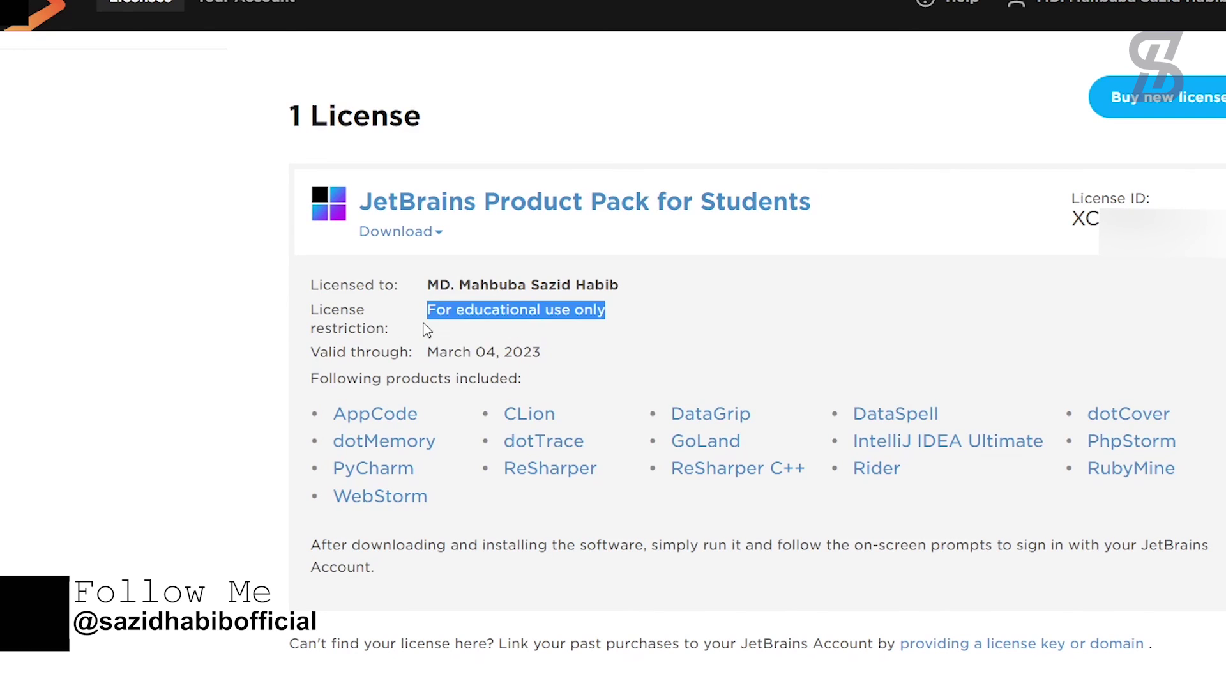
left_click(586, 339)
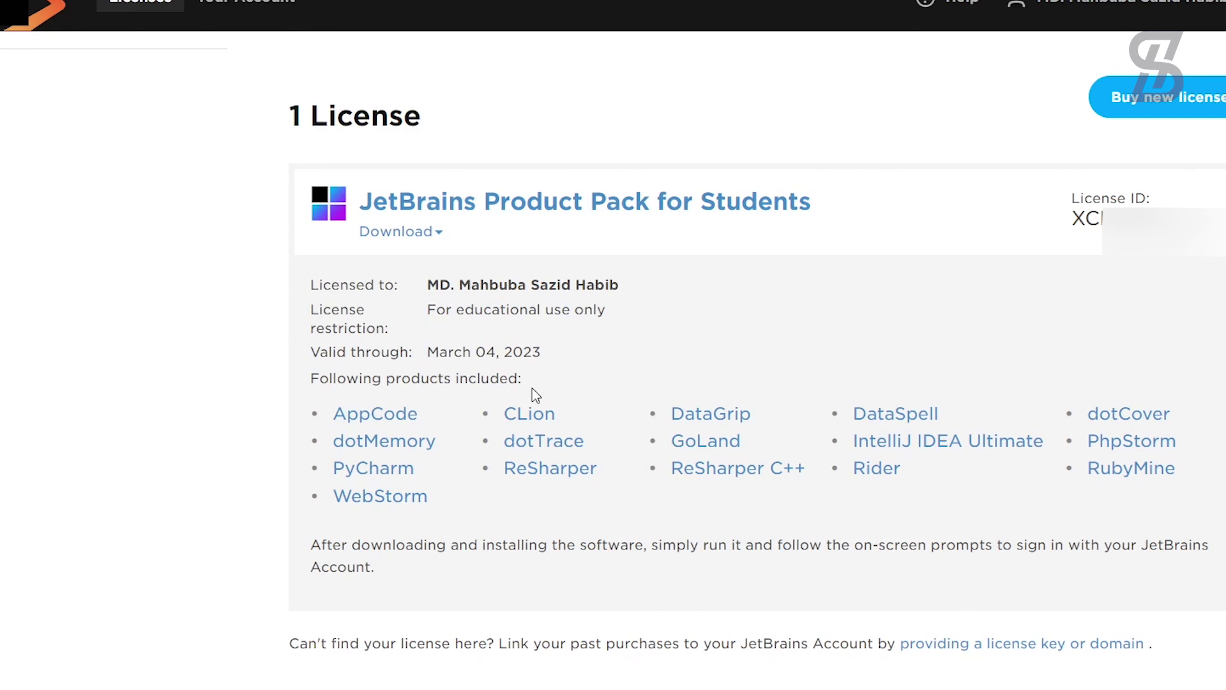
left_click_drag(320, 400, 1208, 494)
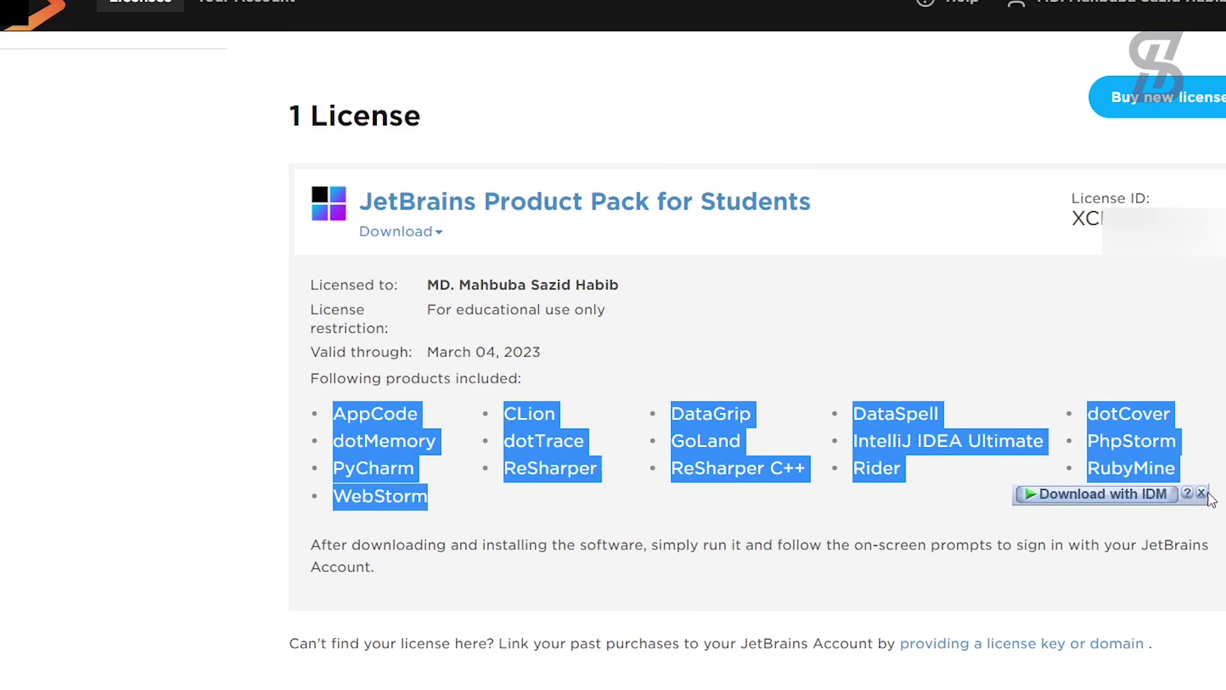
left_click(1200, 492)
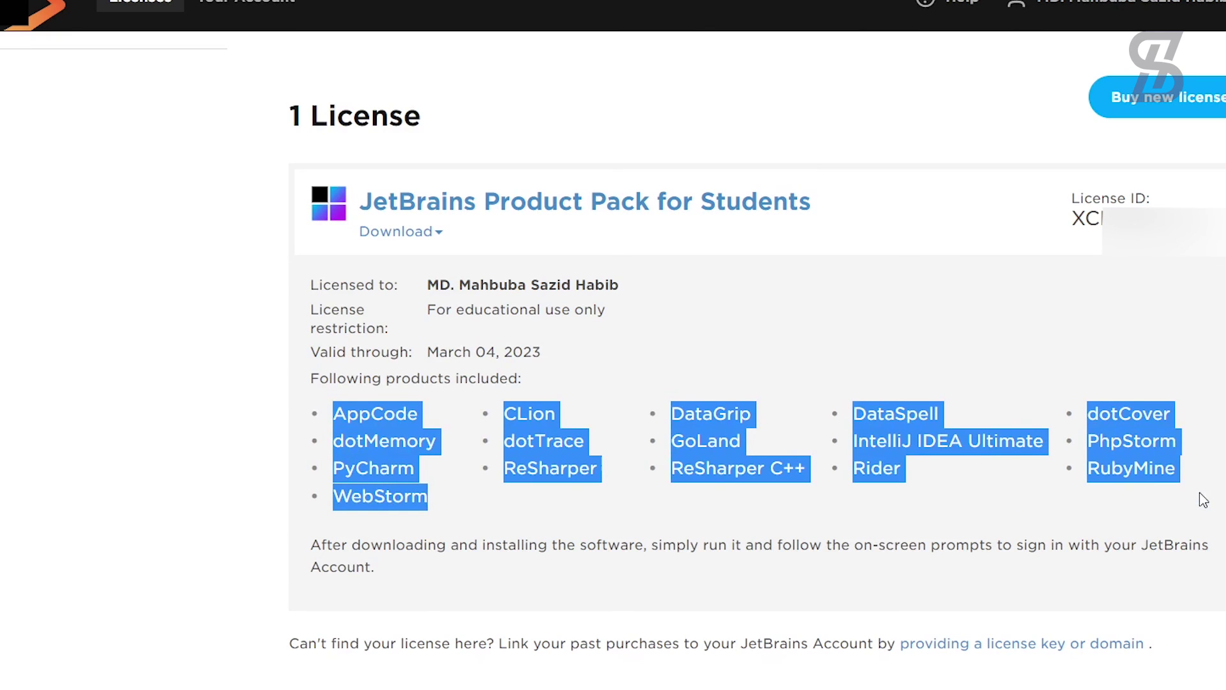